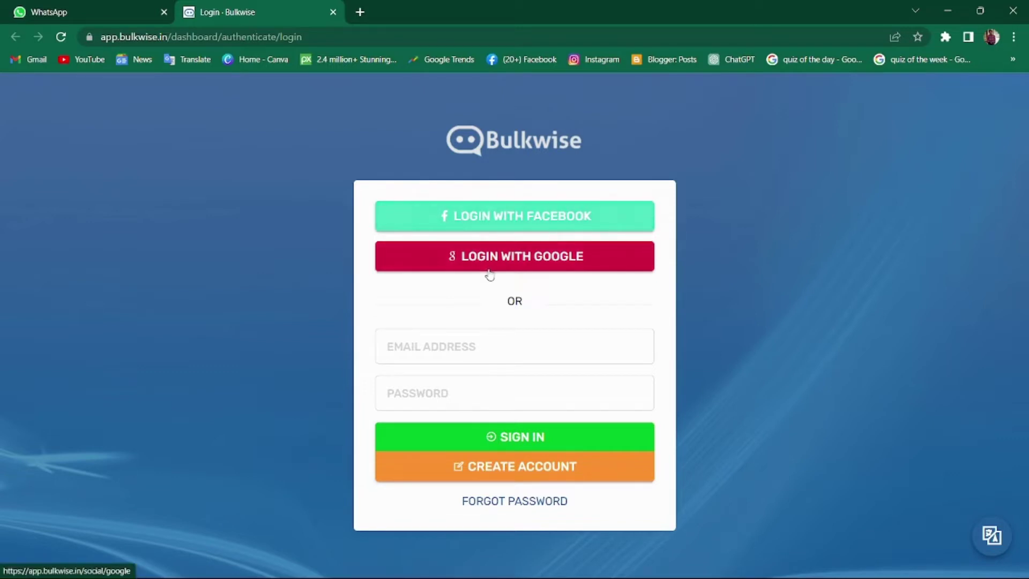
Step: Register a new Bulkwise account with Google and choose the Google account to continue with
left_click(507, 475)
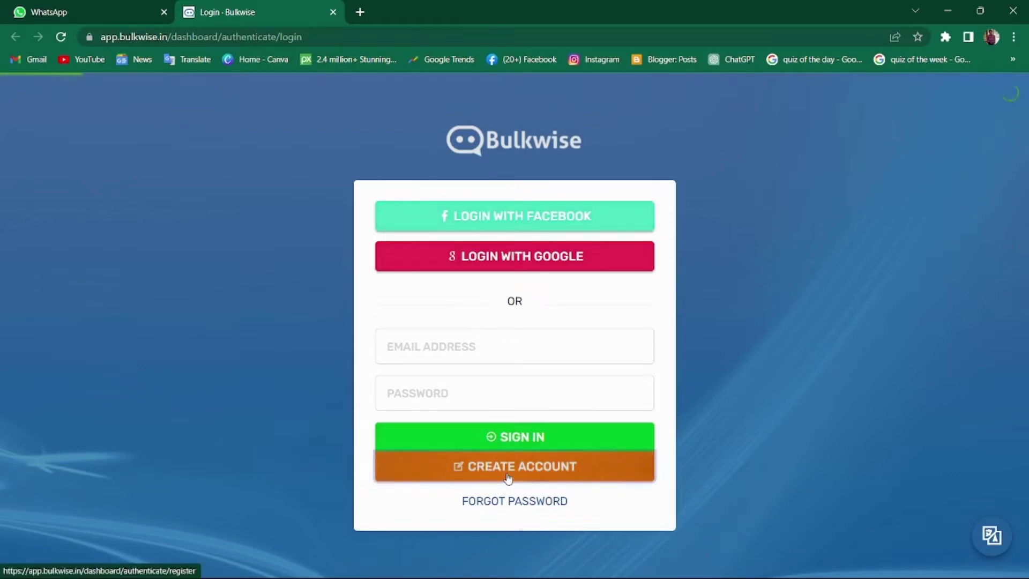
left_click(546, 320)
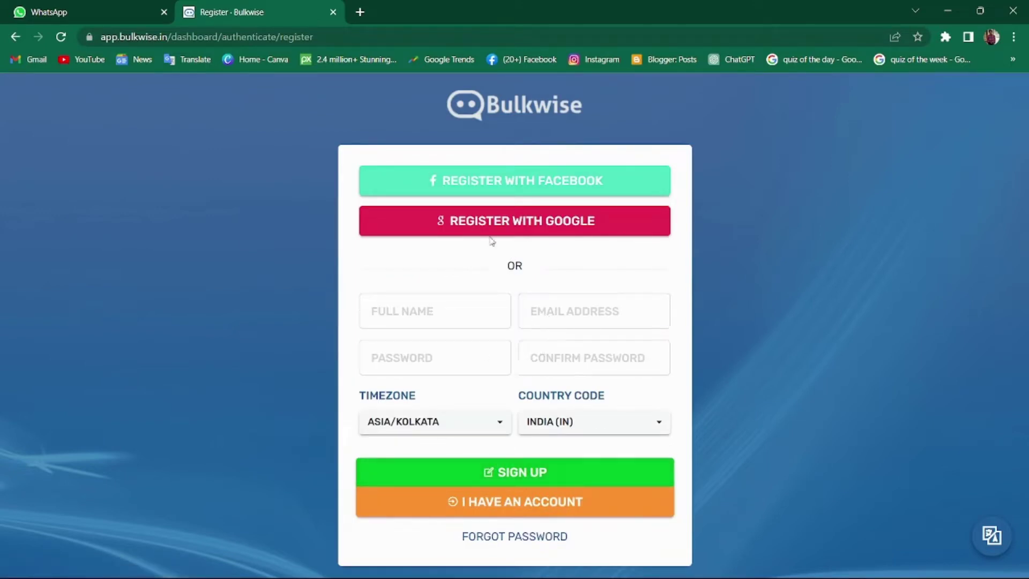
left_click(518, 227)
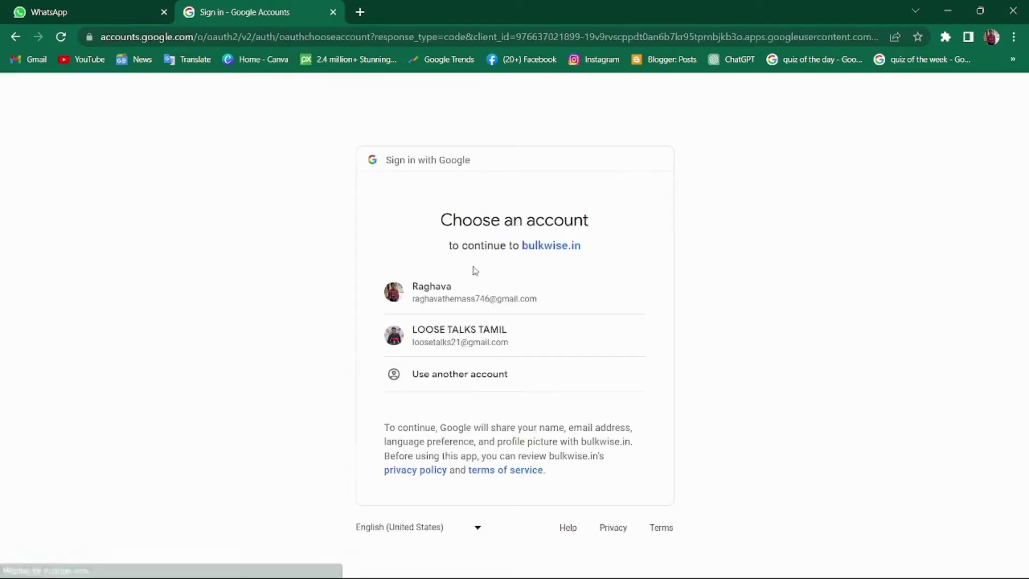
left_click(466, 305)
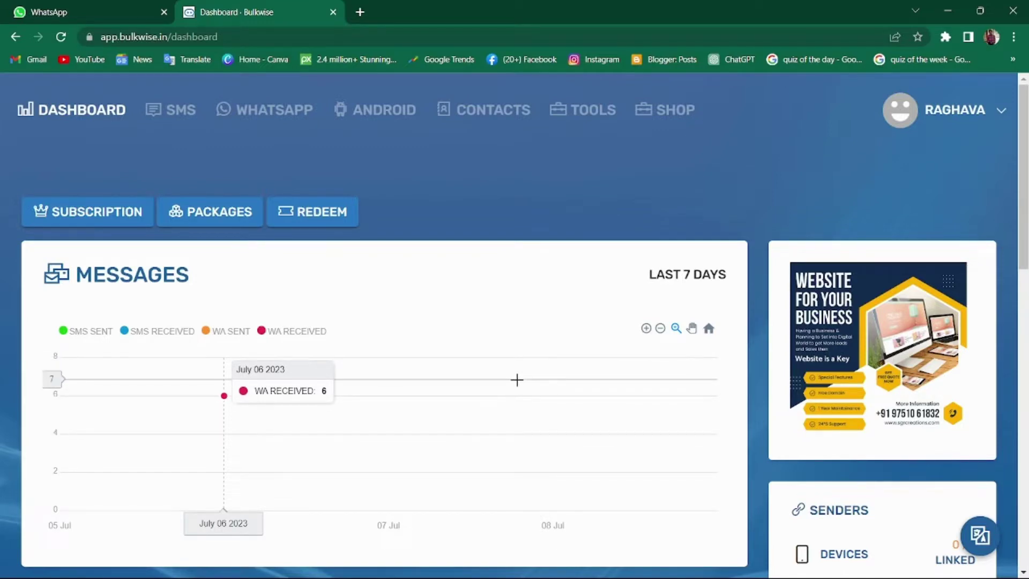
scroll(517, 380, "down", 5)
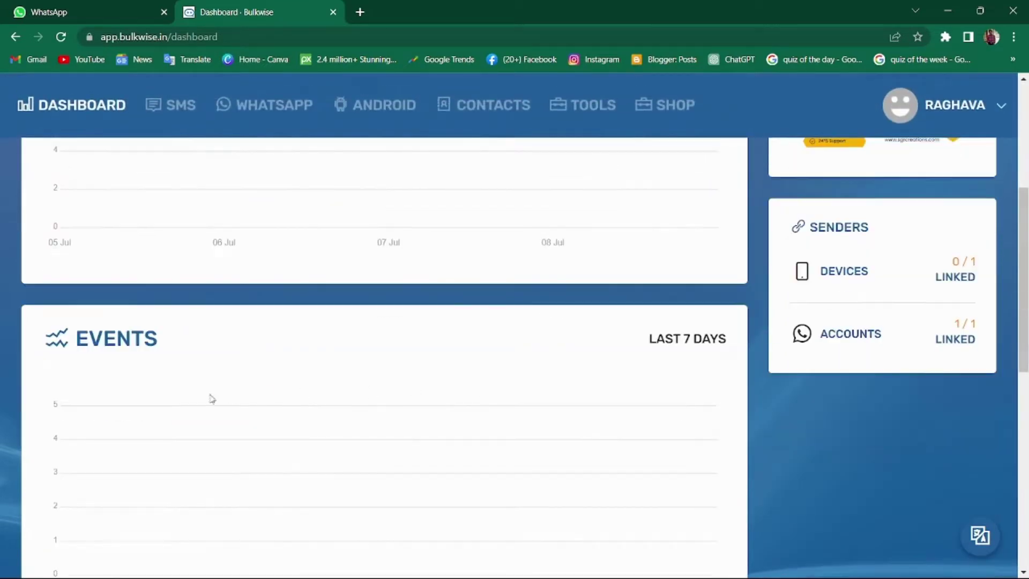
scroll(213, 401, "down", 3)
scroll(747, 376, "up", 3)
scroll(897, 308, "up", 5)
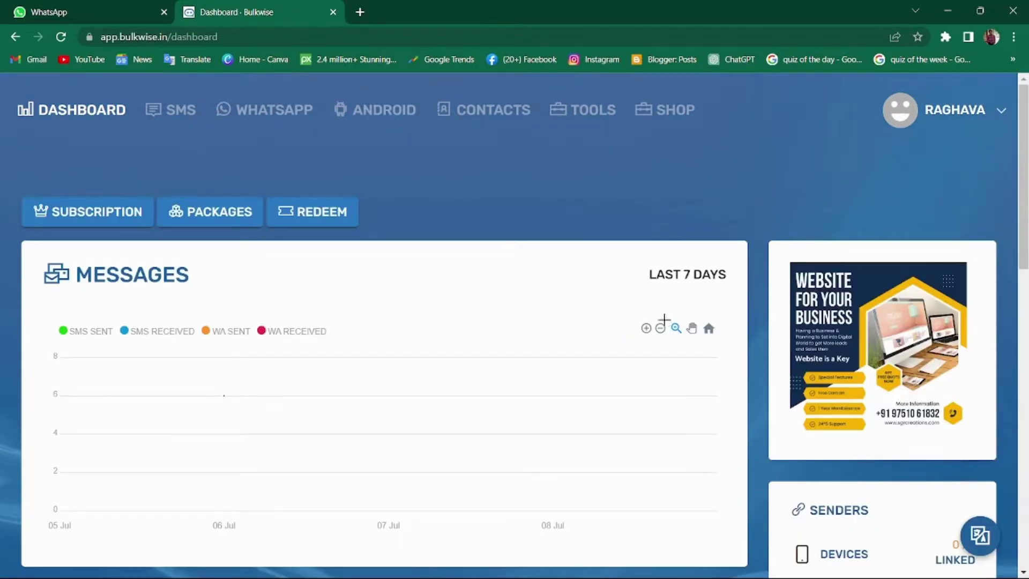
Step: Open WhatsApp Accounts and start linking a new account by generating its QR code
left_click(282, 107)
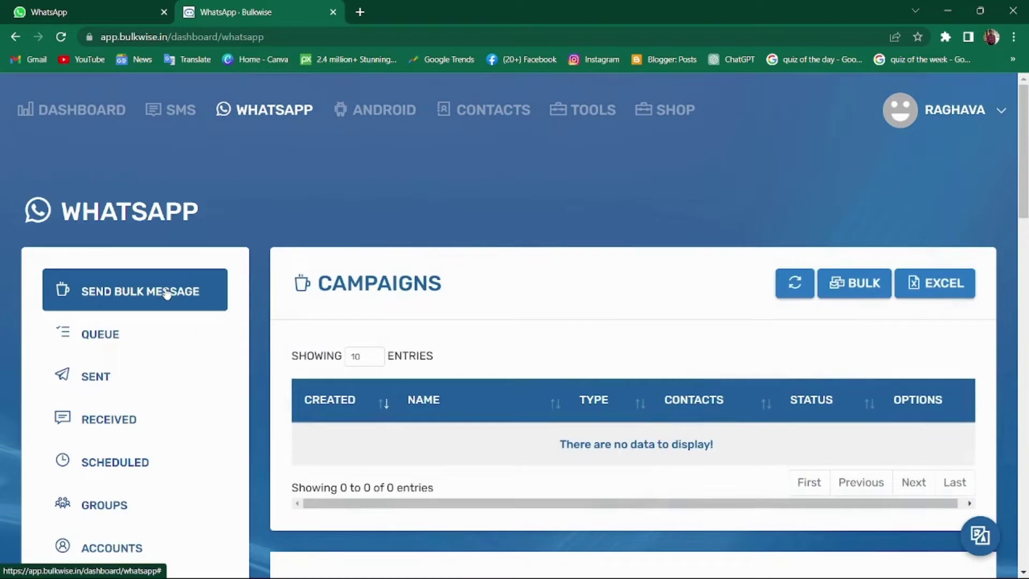
left_click(134, 549)
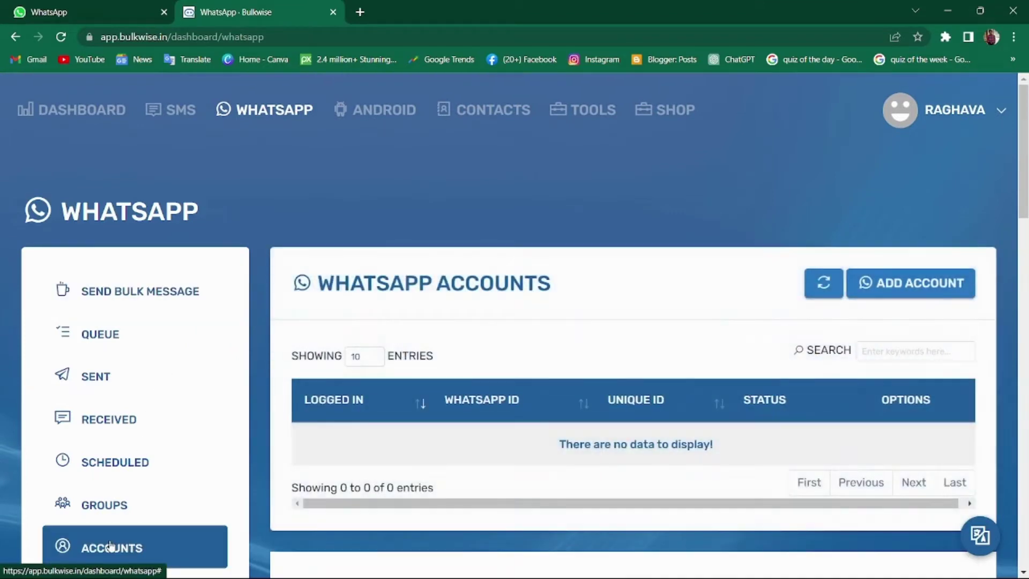
left_click(881, 291)
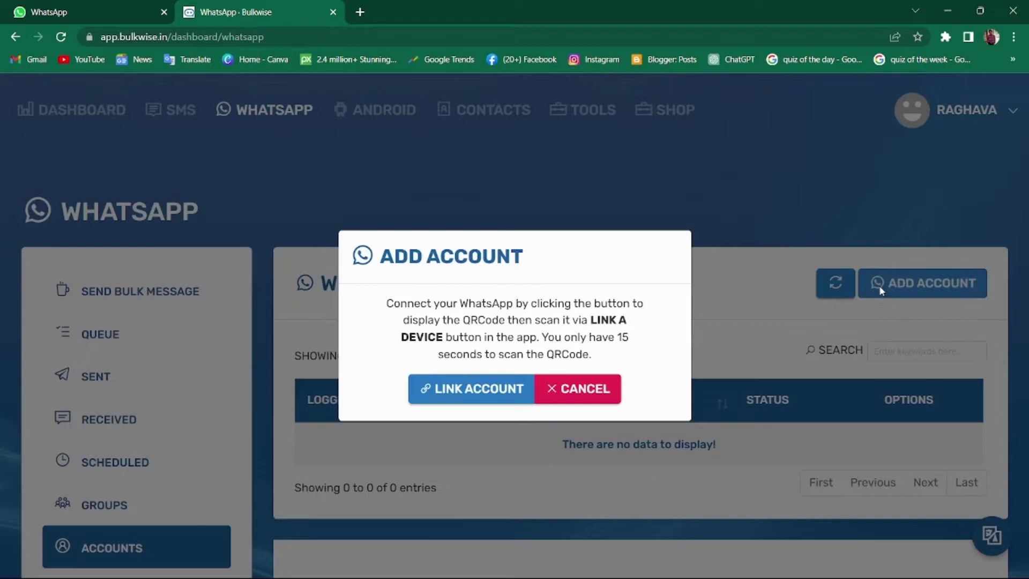
left_click(466, 396)
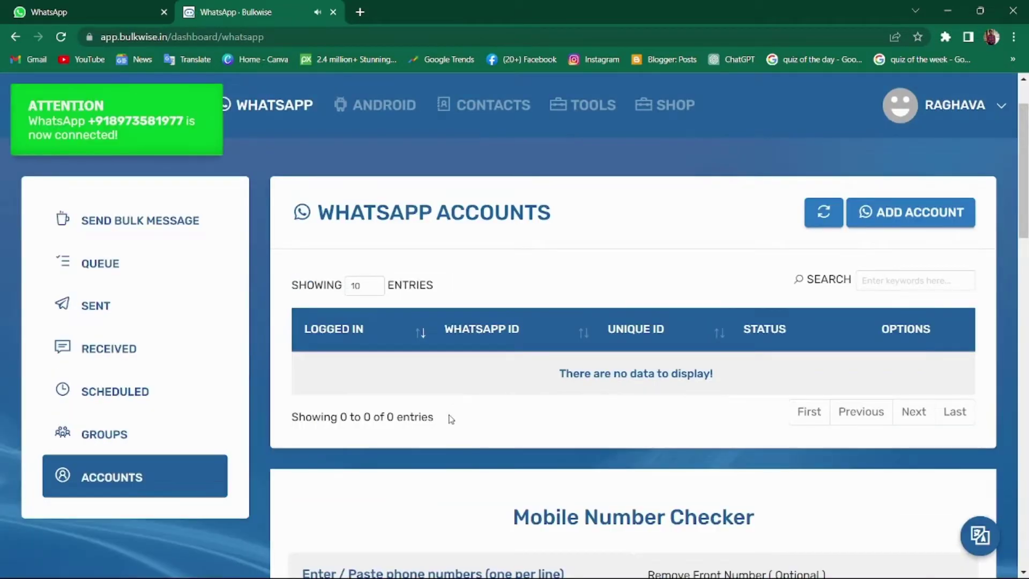
Step: Reload the page and reopen the accounts list to confirm the connected number
left_click(62, 36)
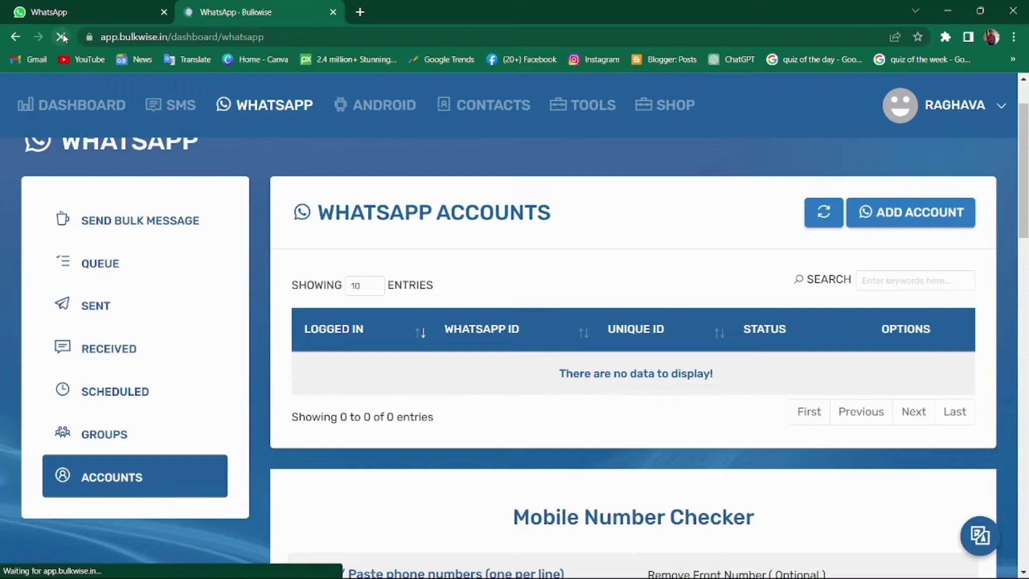
scroll(131, 229, "down", 4)
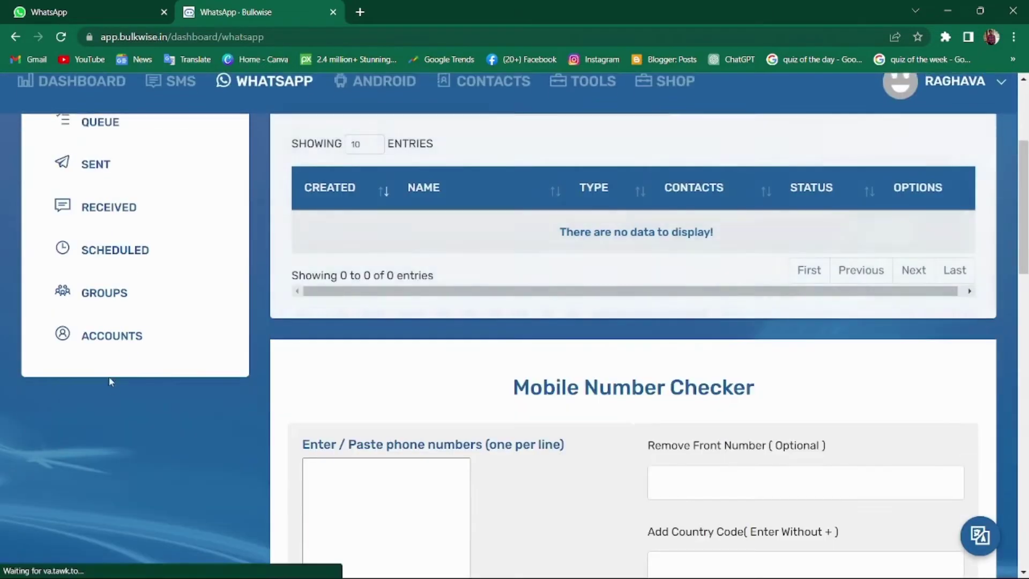
left_click(123, 343)
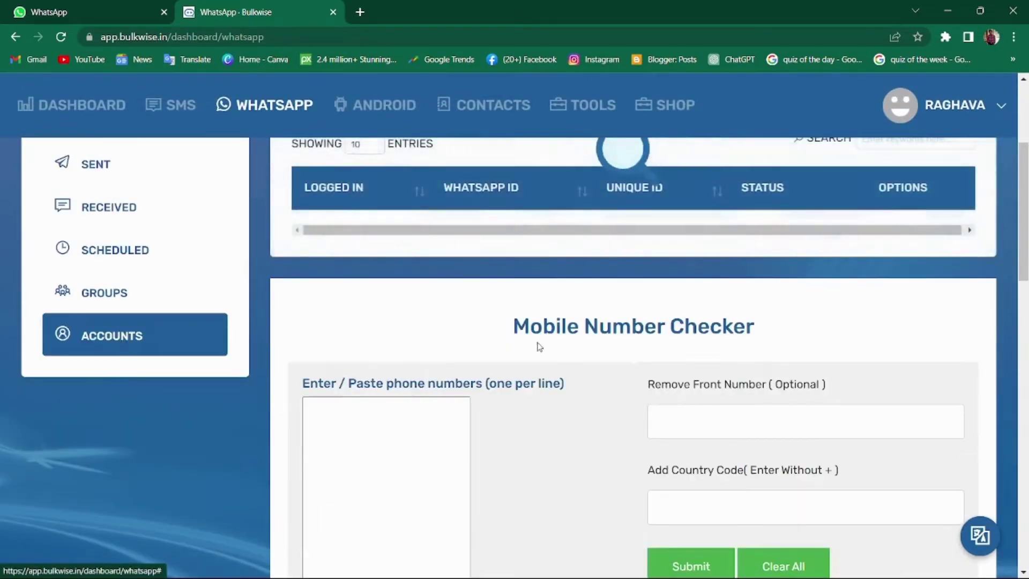
scroll(360, 355, "up", 3)
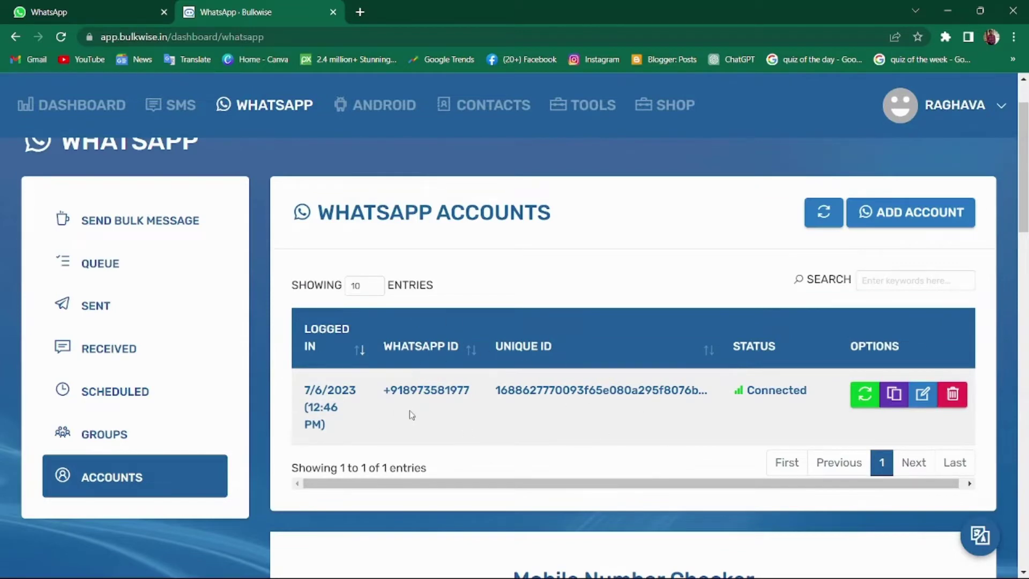
scroll(172, 390, "up", 2)
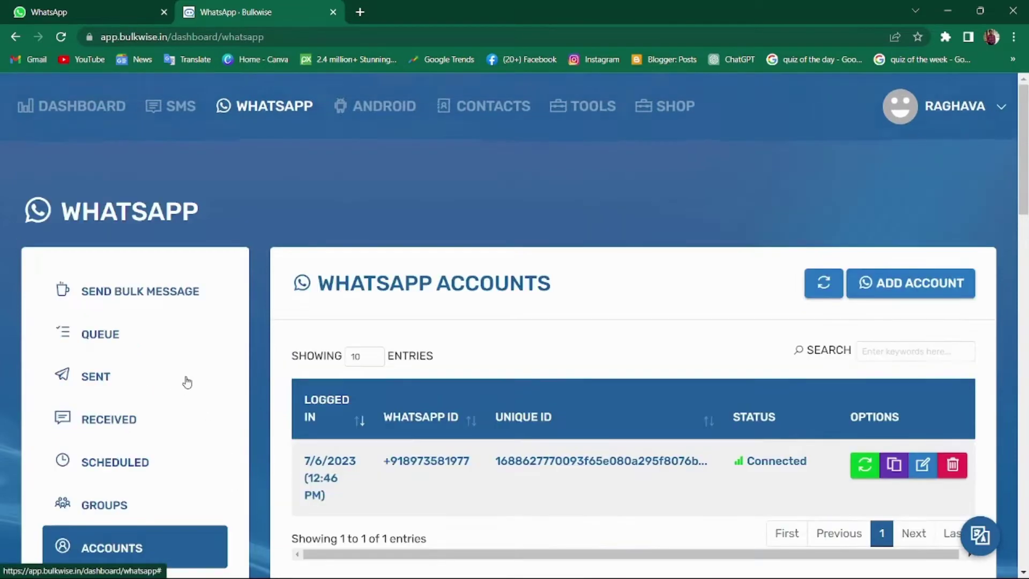
Step: Open a Quick Chat from the queue, check the sending account, and set priority to YES
left_click(116, 345)
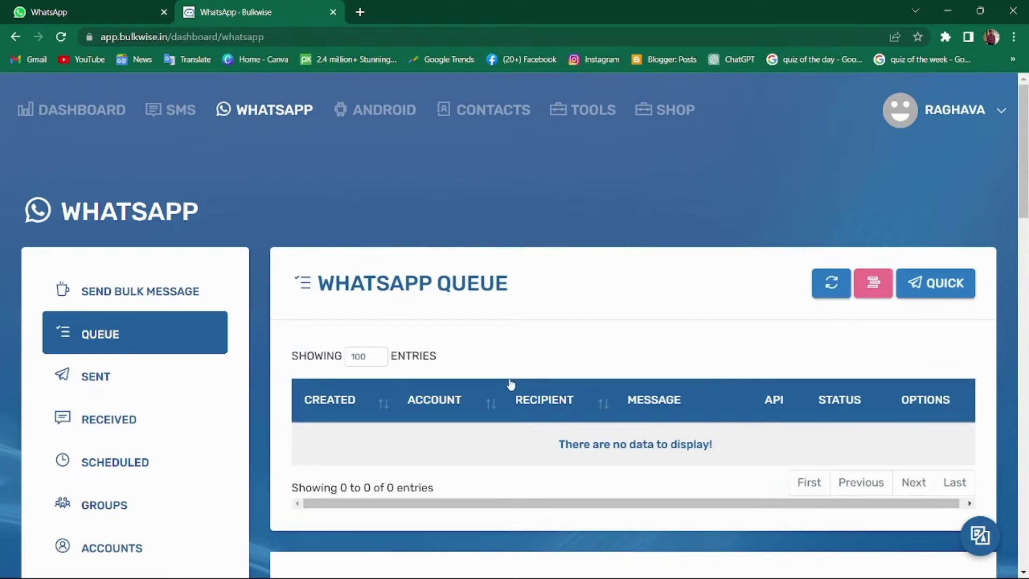
left_click(942, 286)
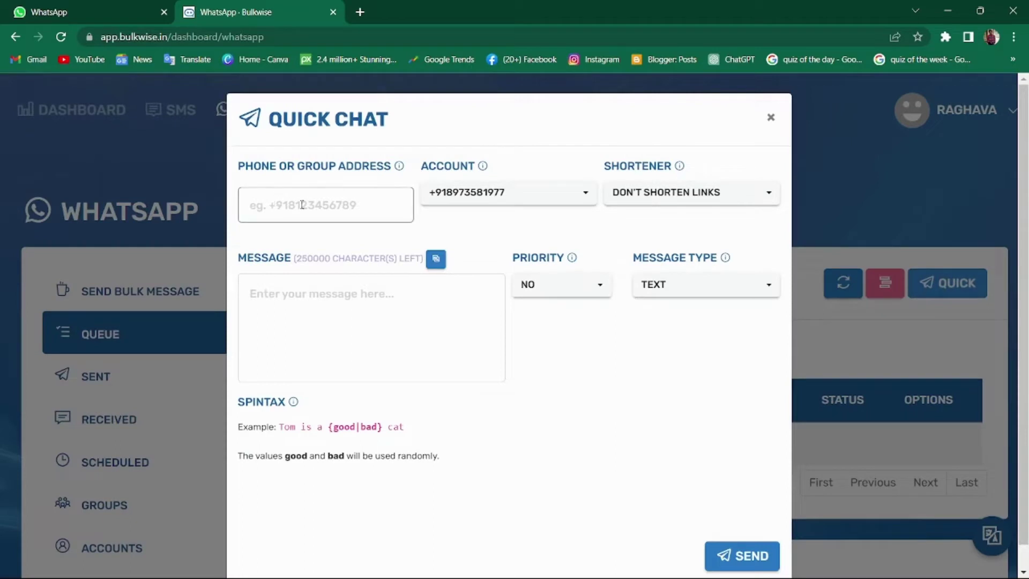
left_click(510, 198)
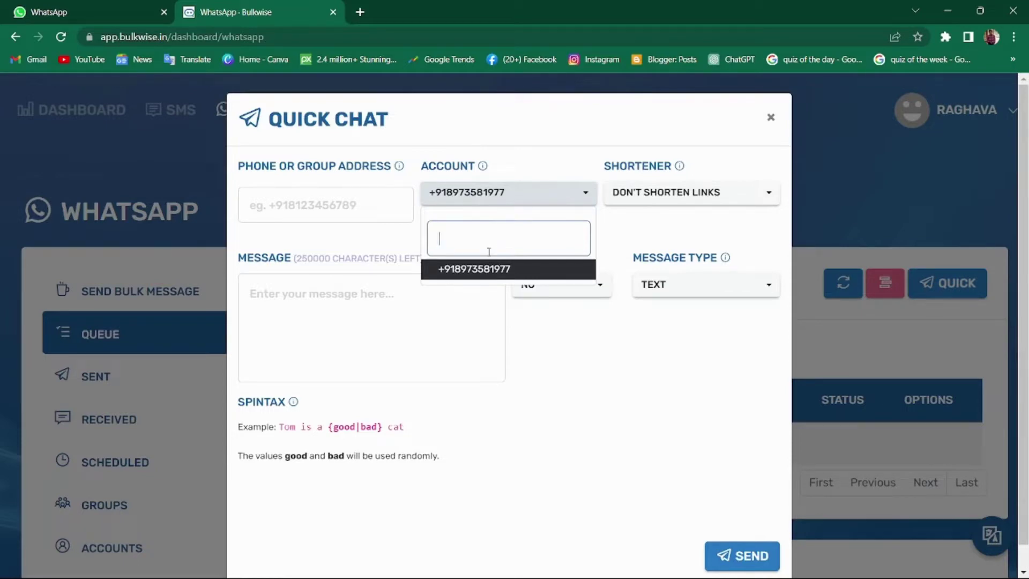
left_click(370, 311)
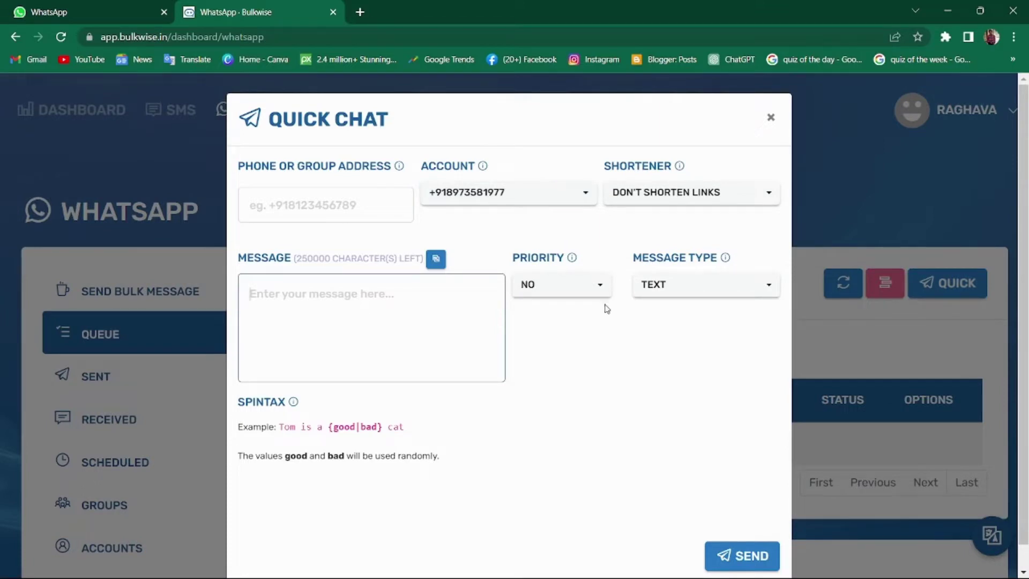
left_click(590, 291)
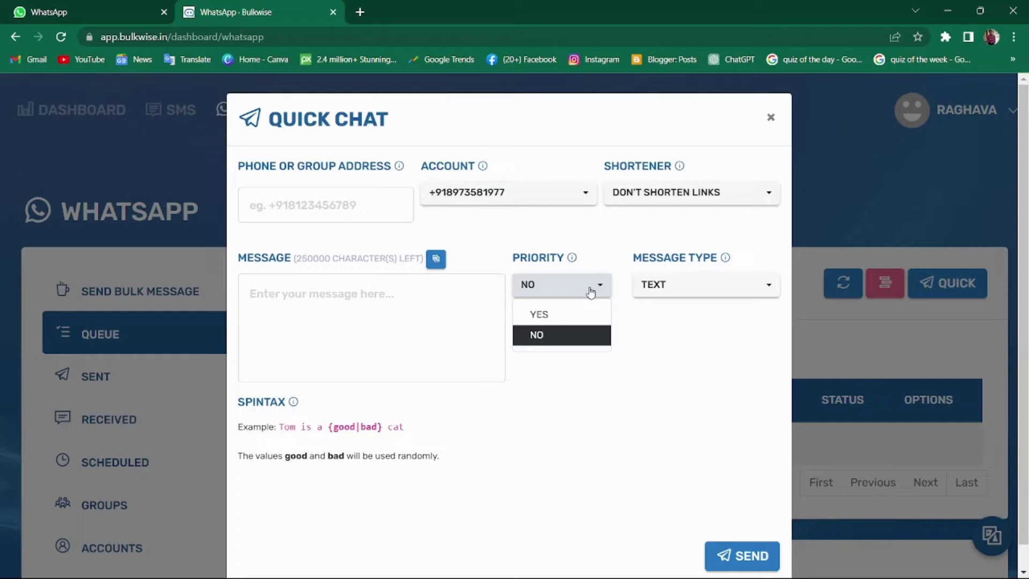
left_click(555, 315)
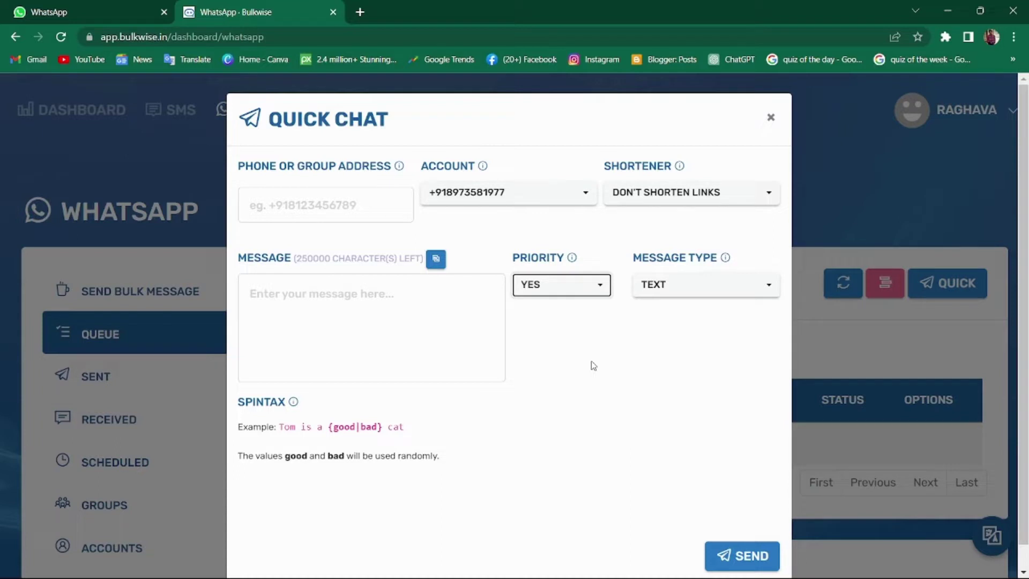
left_click(754, 295)
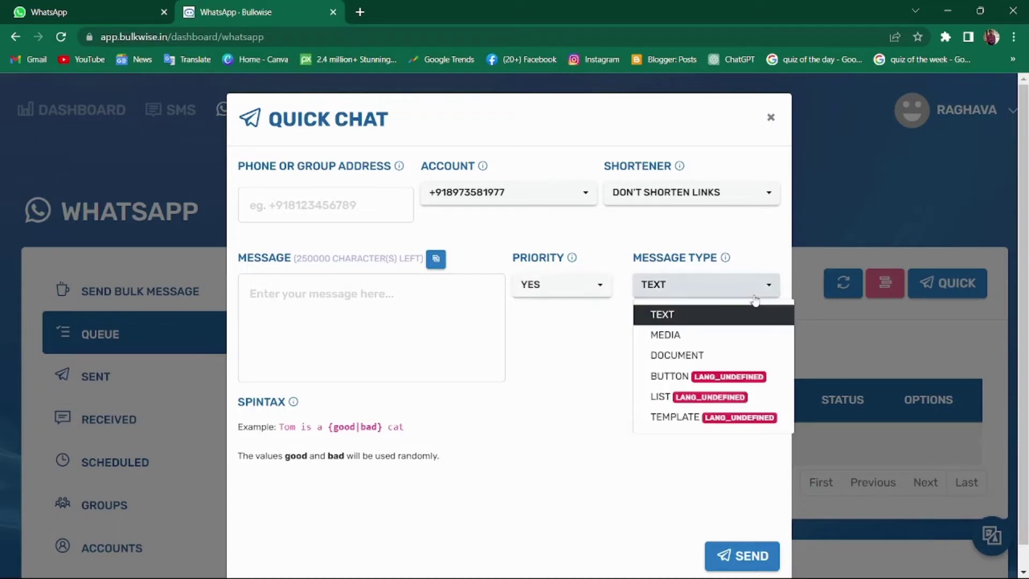
Step: Try the MEDIA type and its file picker, switch to DOCUMENT, then close Quick Chat
left_click(663, 338)
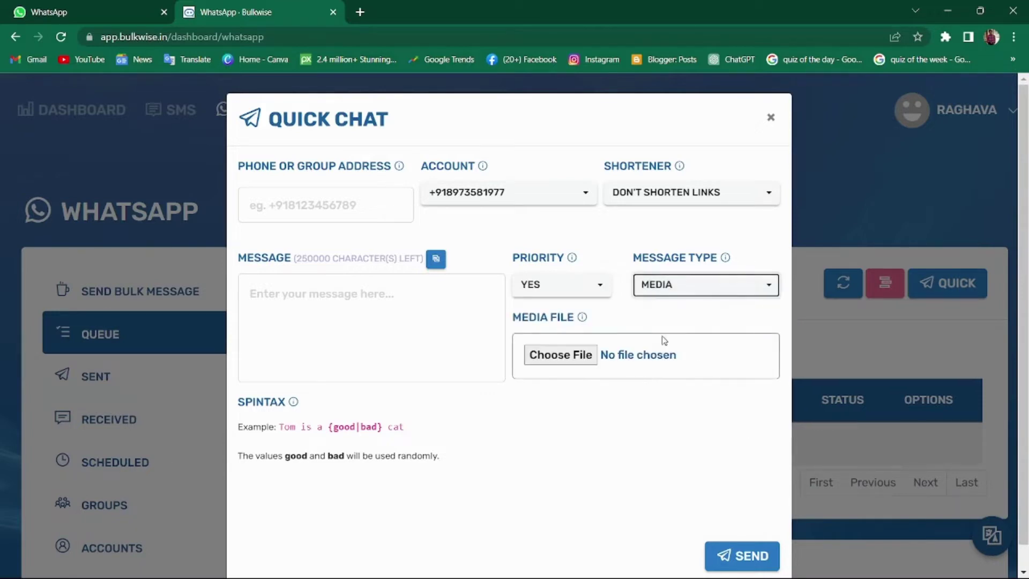
left_click(573, 364)
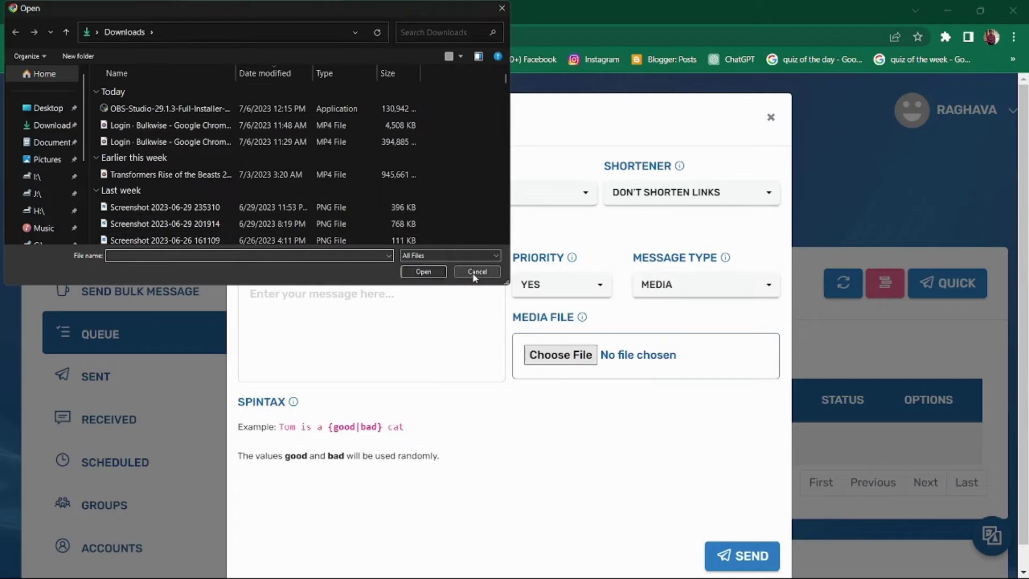
left_click(475, 275)
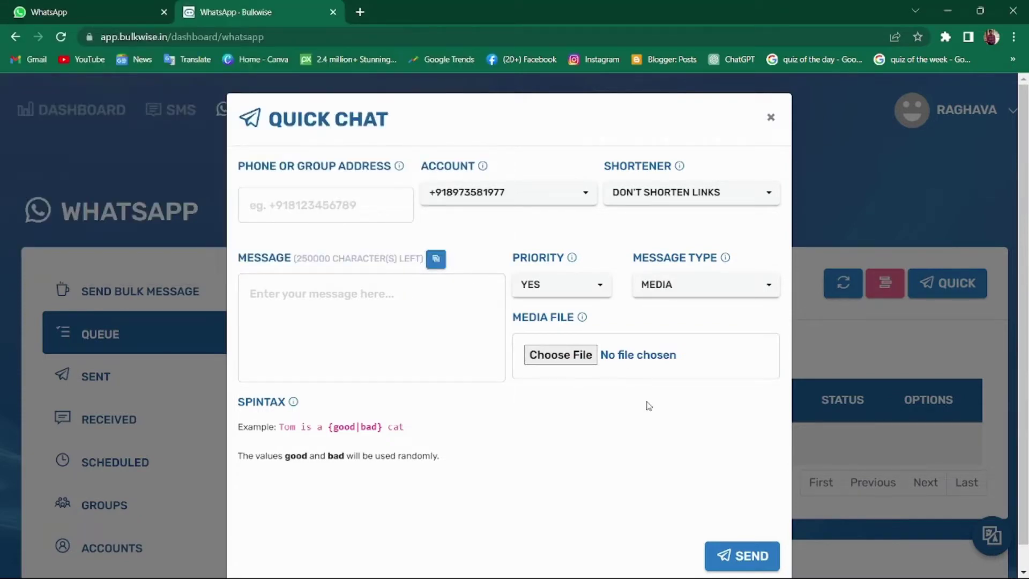
left_click(765, 287)
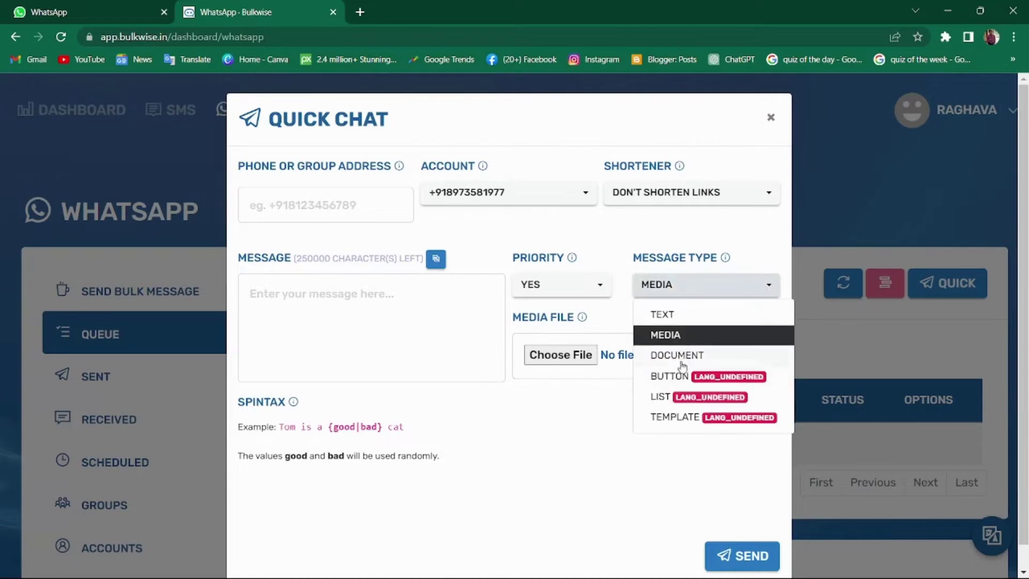
left_click(677, 356)
key("Escape")
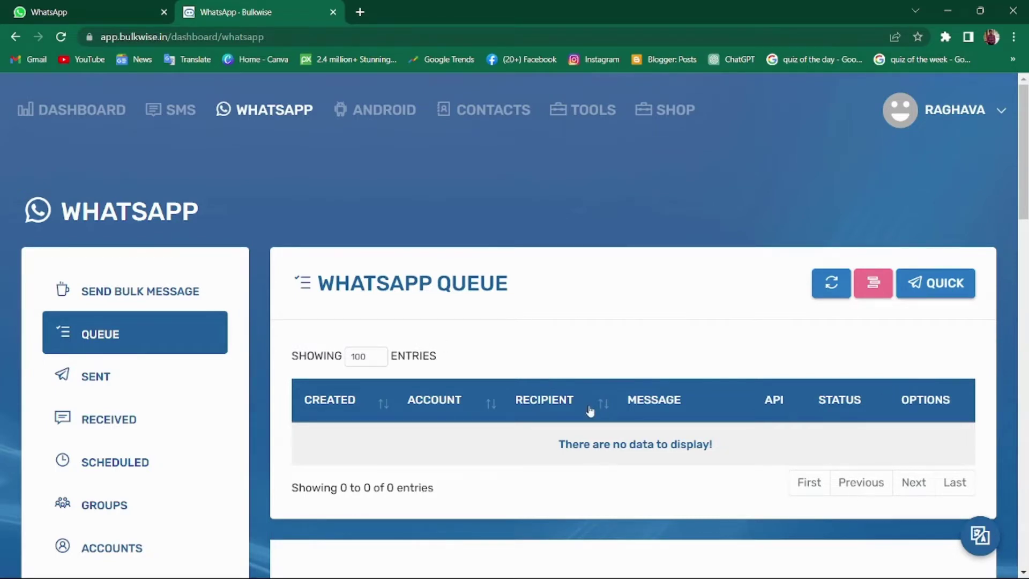
Step: Browse the Sent and Received chat lists, then go to the Send Bulk Message campaigns
left_click(122, 378)
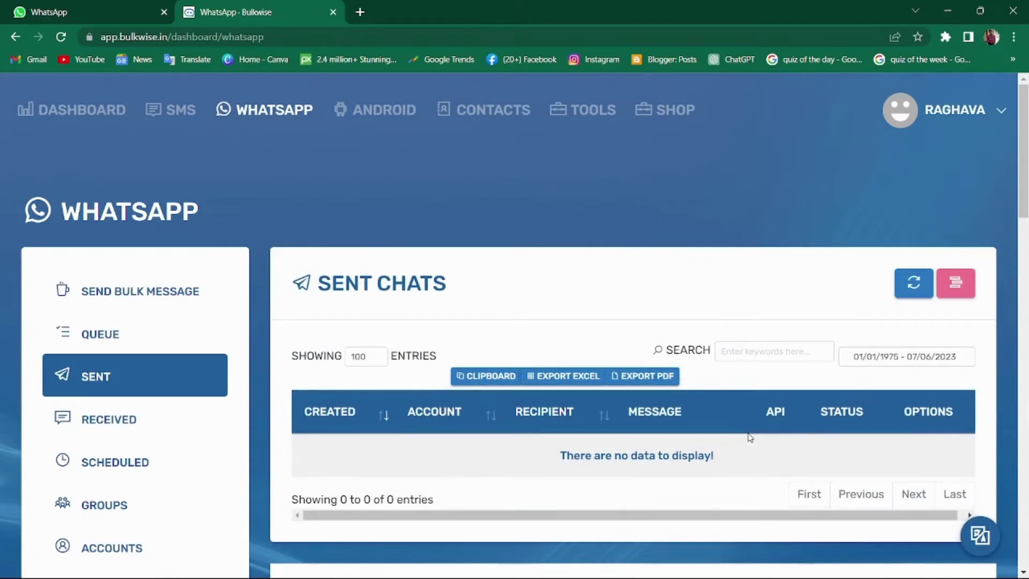
scroll(750, 438, "down", 3)
left_click(132, 278)
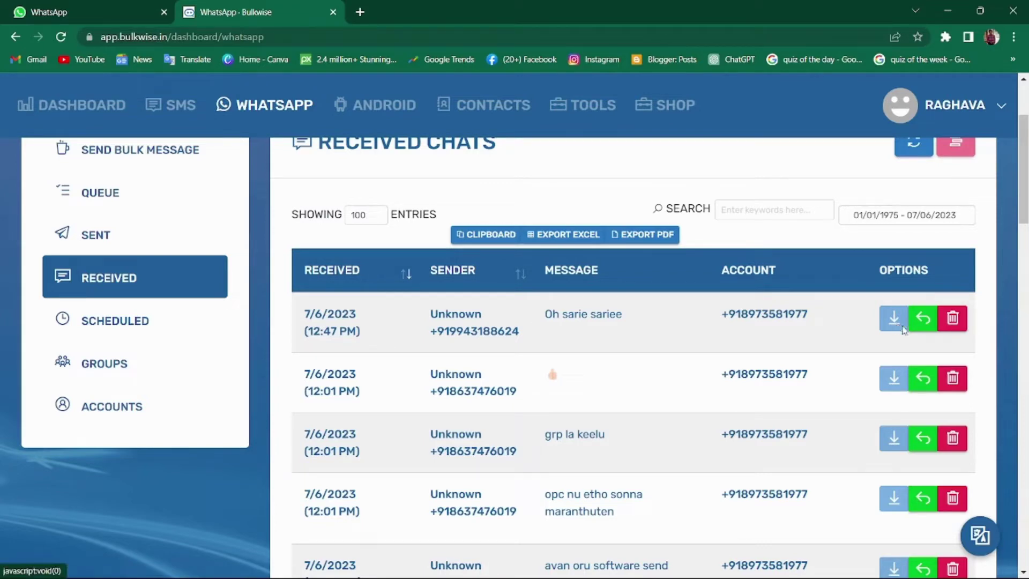
scroll(148, 232, "up", 1)
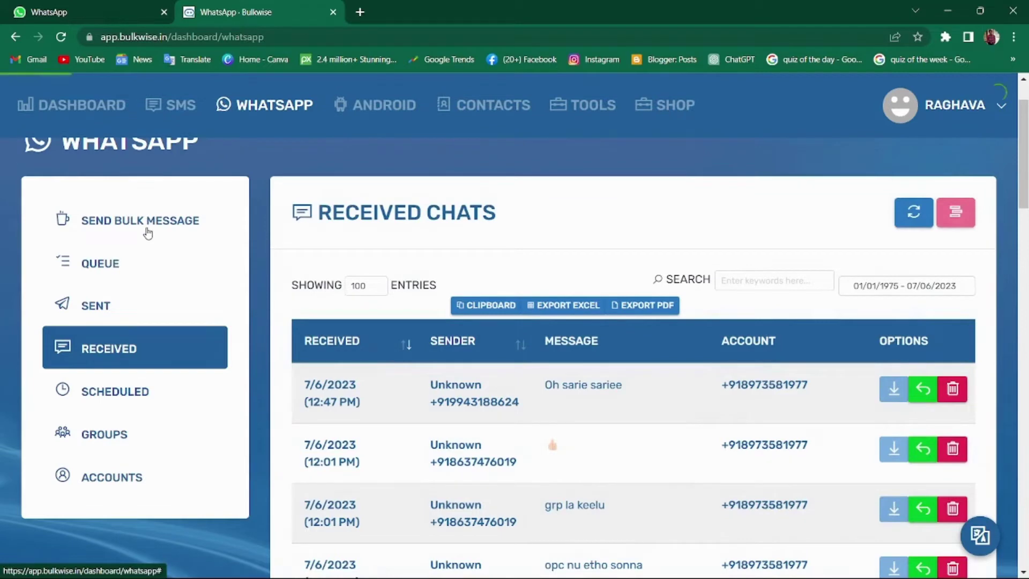
left_click(147, 232)
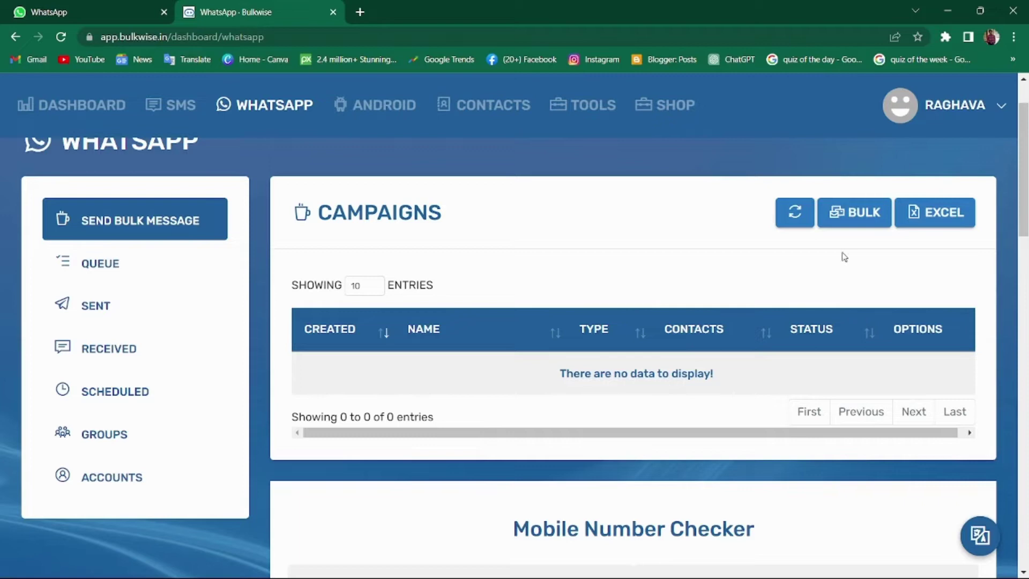
Step: Open a new Bulk Chat form, try Campaign Name and Numbers, and view the account choices
left_click(848, 221)
left_click(315, 217)
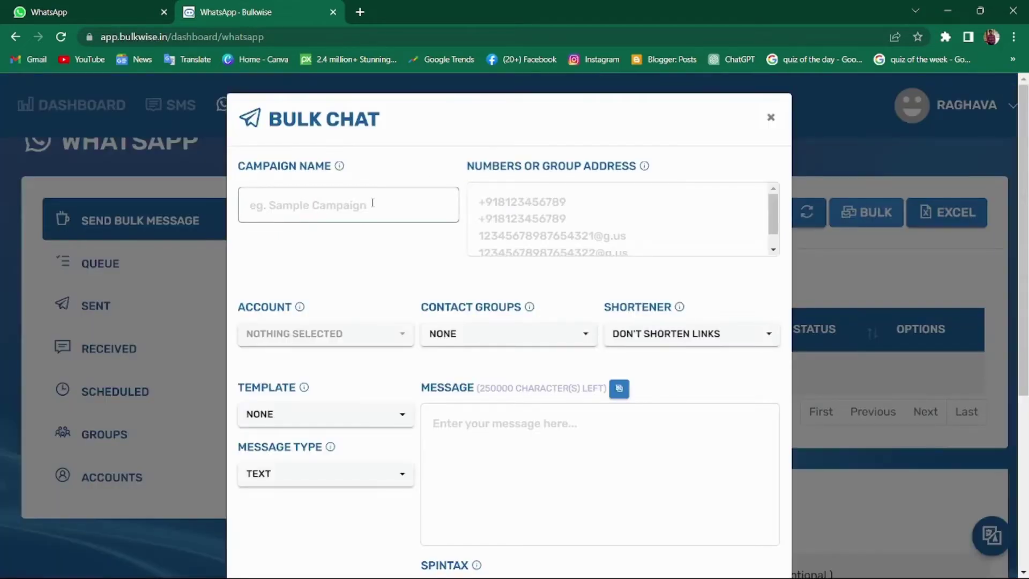
left_click(496, 202)
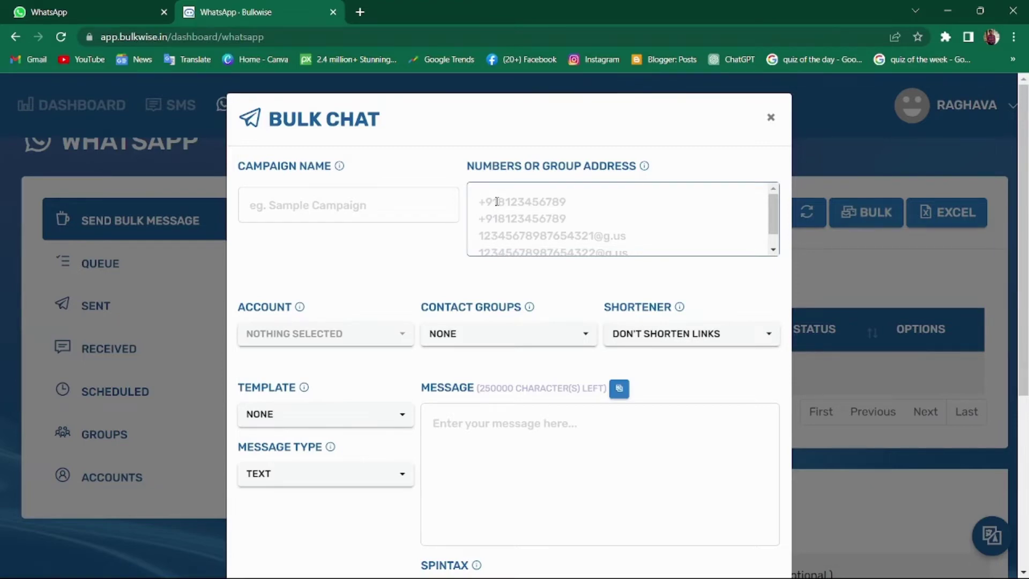
left_click(402, 334)
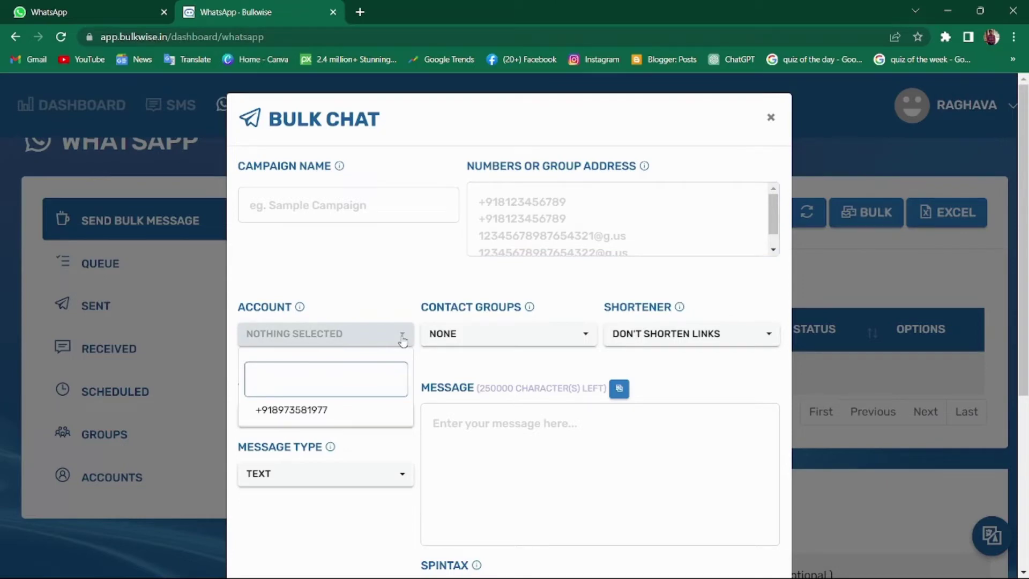
left_click(402, 340)
Step: Review the template and message type options, keeping Text, and focus the Message box
left_click(402, 418)
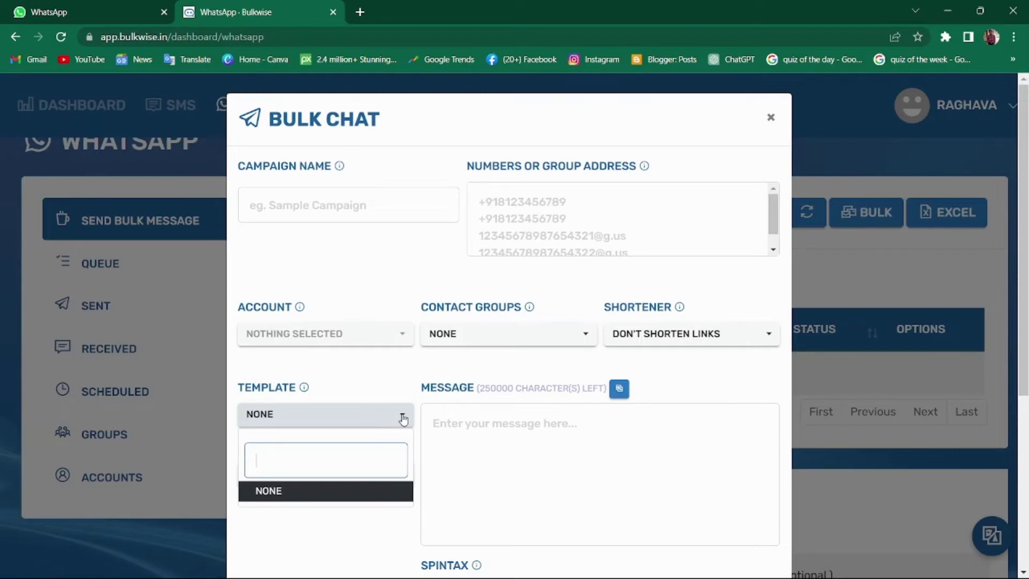
left_click(403, 419)
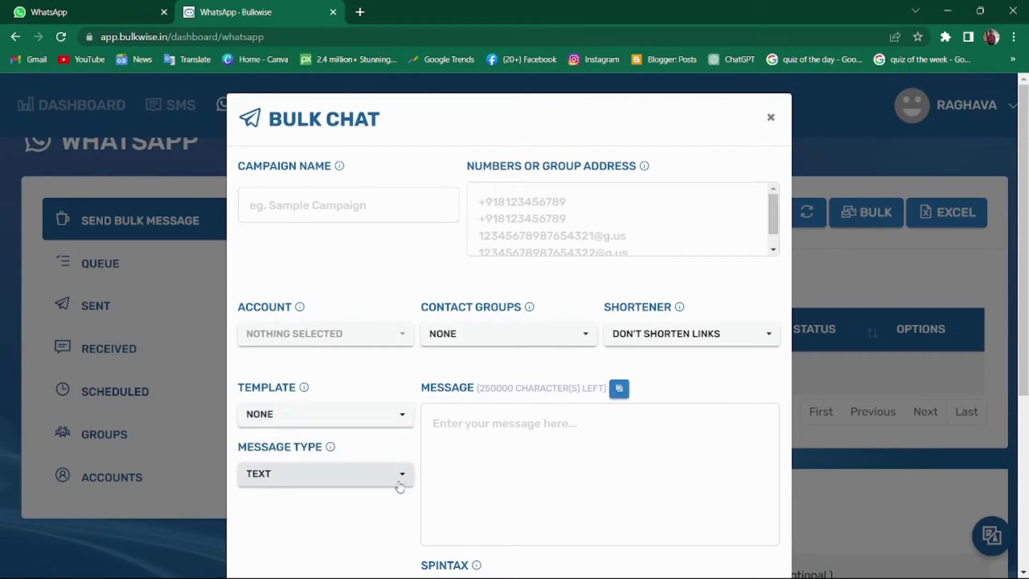
left_click(397, 482)
left_click(375, 523)
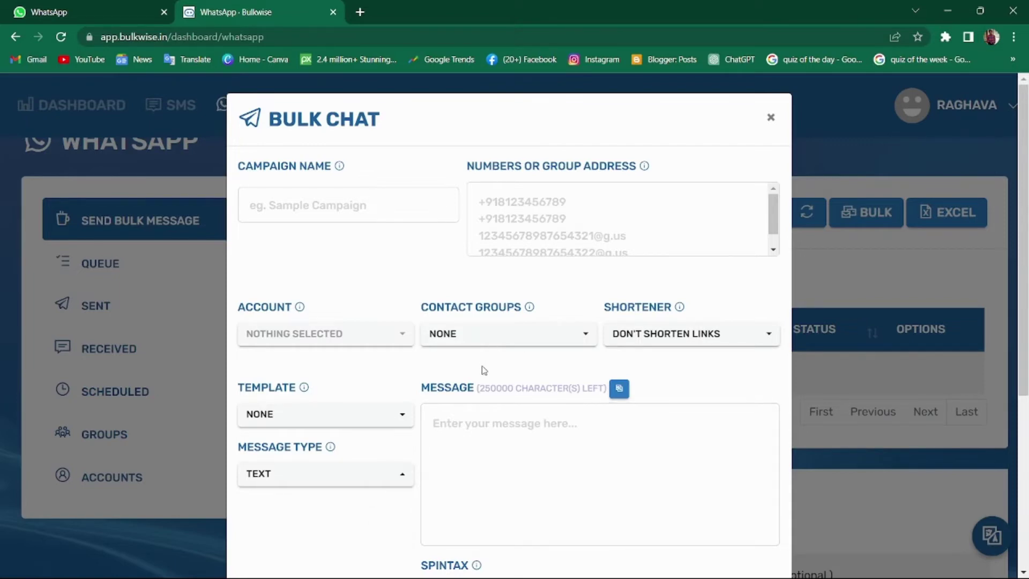
left_click(519, 440)
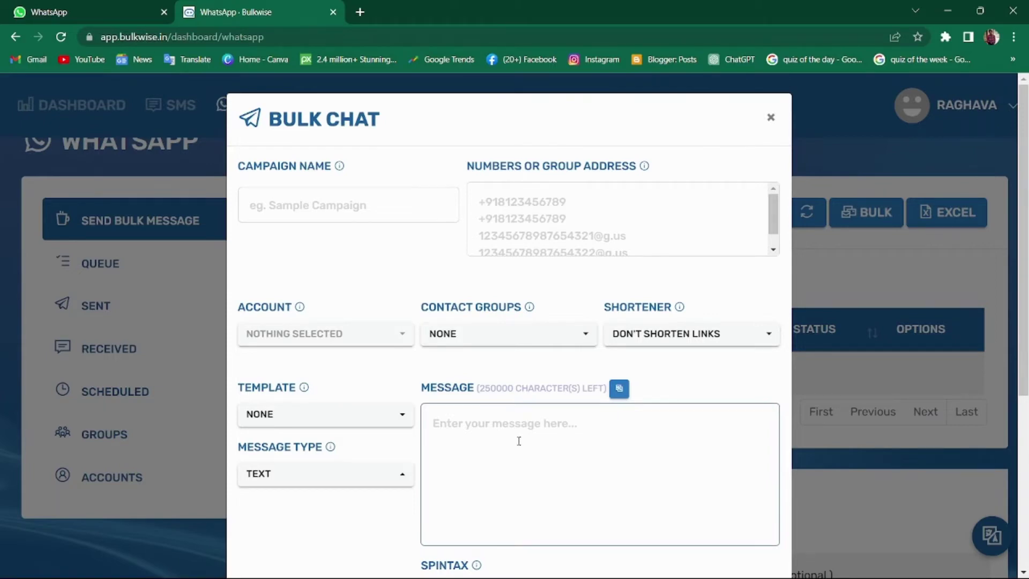
scroll(519, 440, "down", 4)
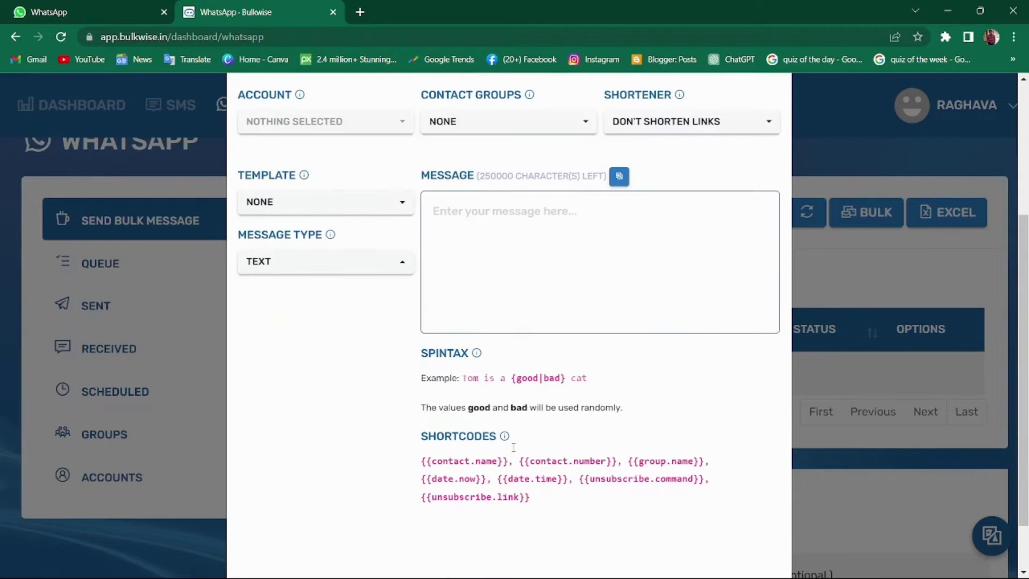
left_click(513, 452)
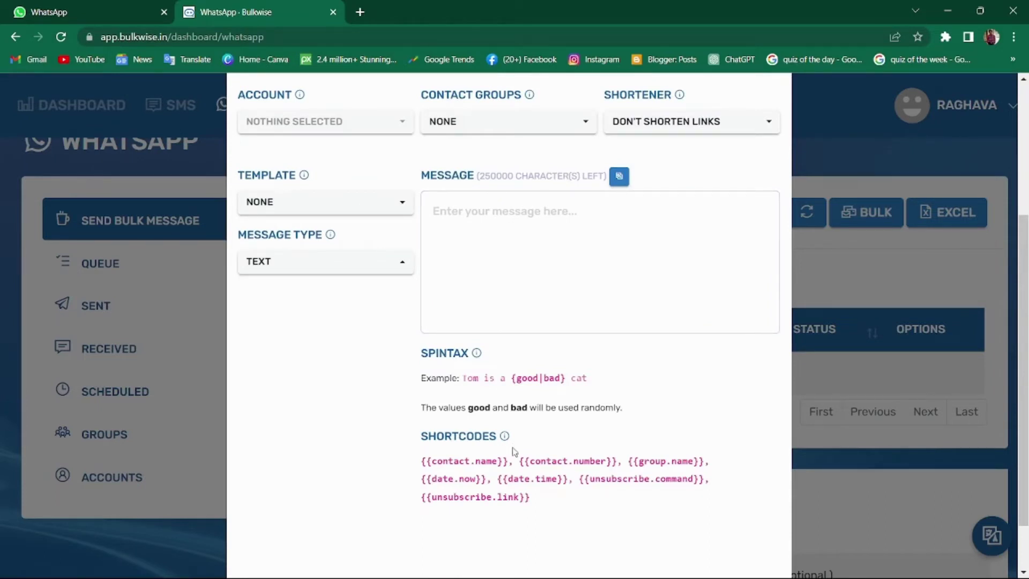
Step: Paste '{Hi|Hello} Have a Nice day !' as the bulk message, then dismiss Bulk Chat with Esc
left_click(532, 228)
type("{Hi|Hello} Have a Nice day !")
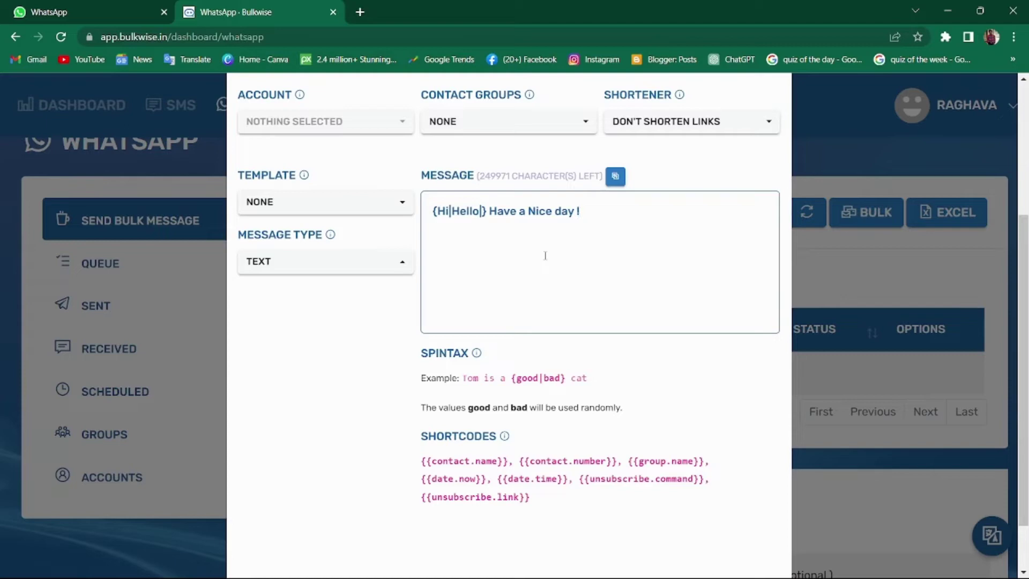
scroll(545, 255, "up", 3)
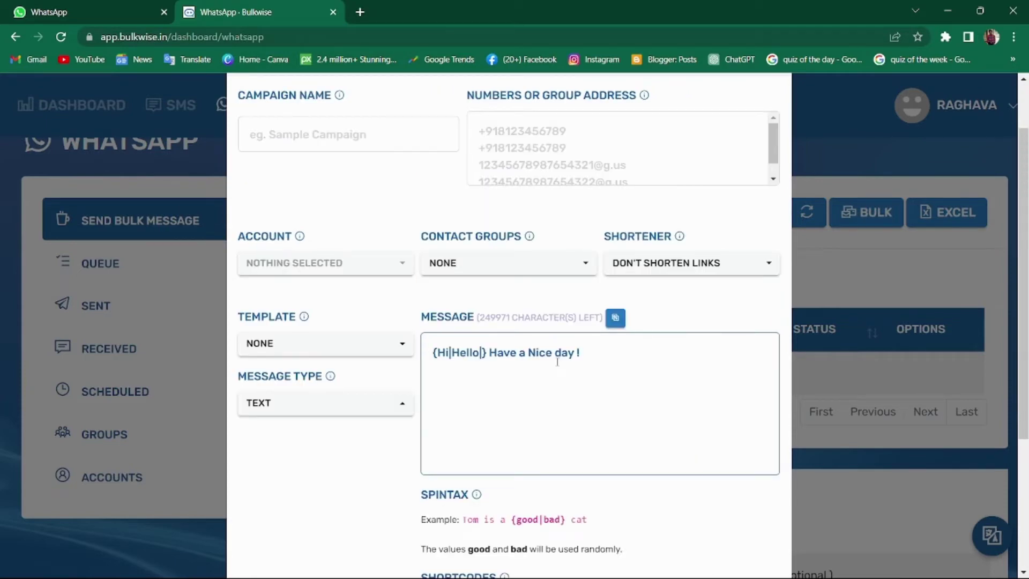
scroll(557, 362, "up", 2)
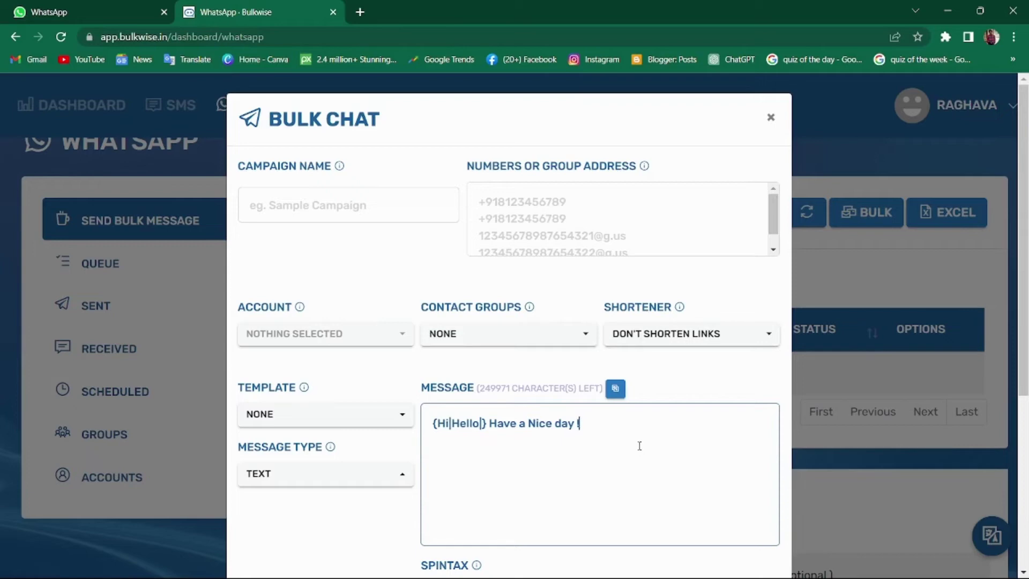
key("Escape")
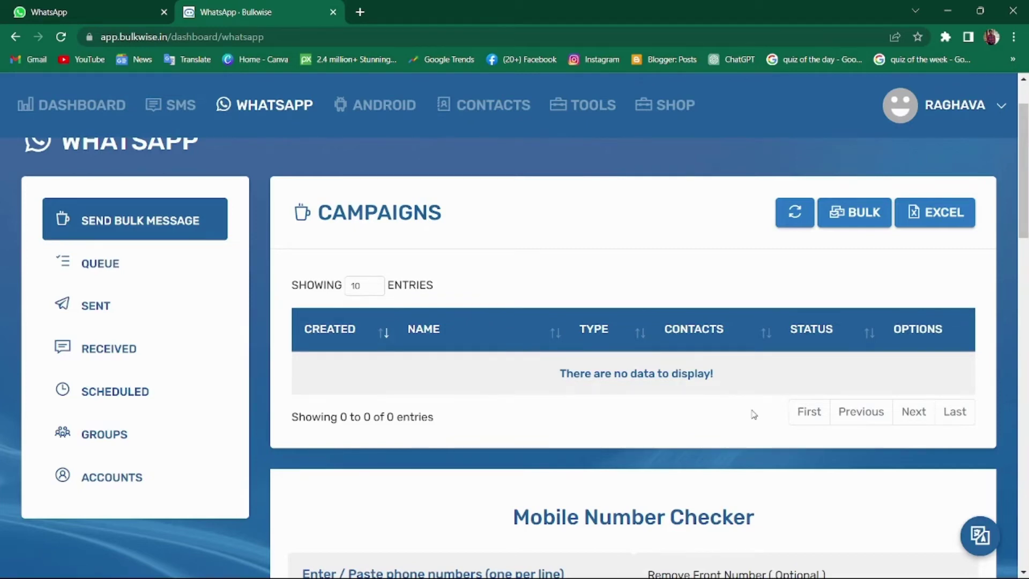
left_click(932, 220)
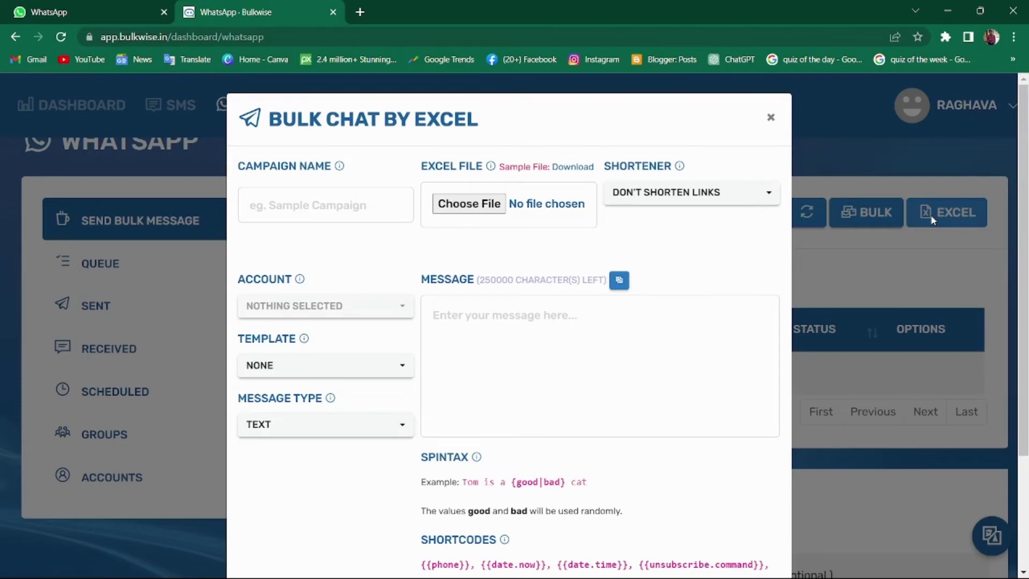
left_click(909, 240)
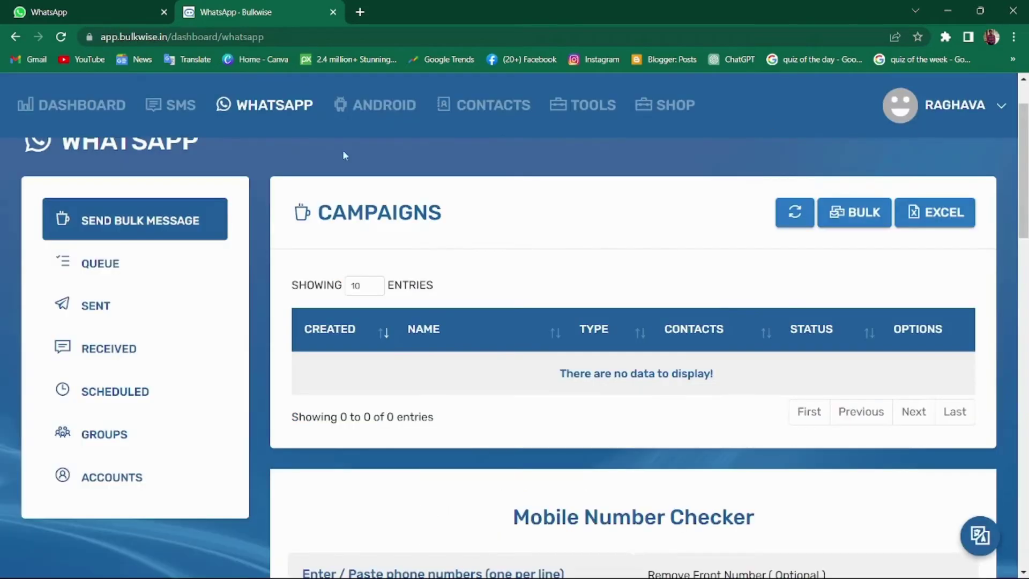
Step: Open a new Schedule Chat from the Scheduled list and inspect its name, numbers and repeat days fields
left_click(147, 403)
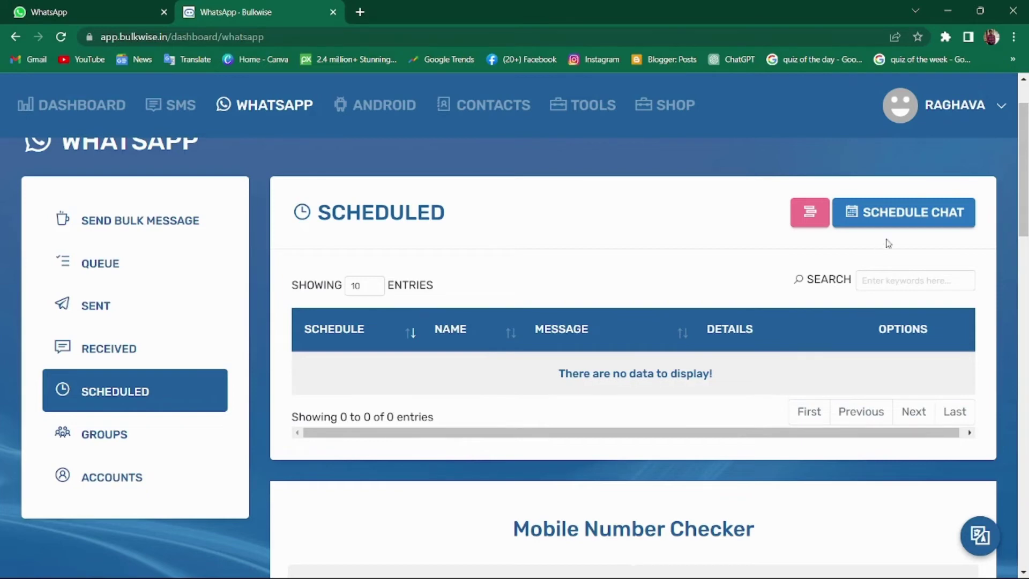
left_click(895, 223)
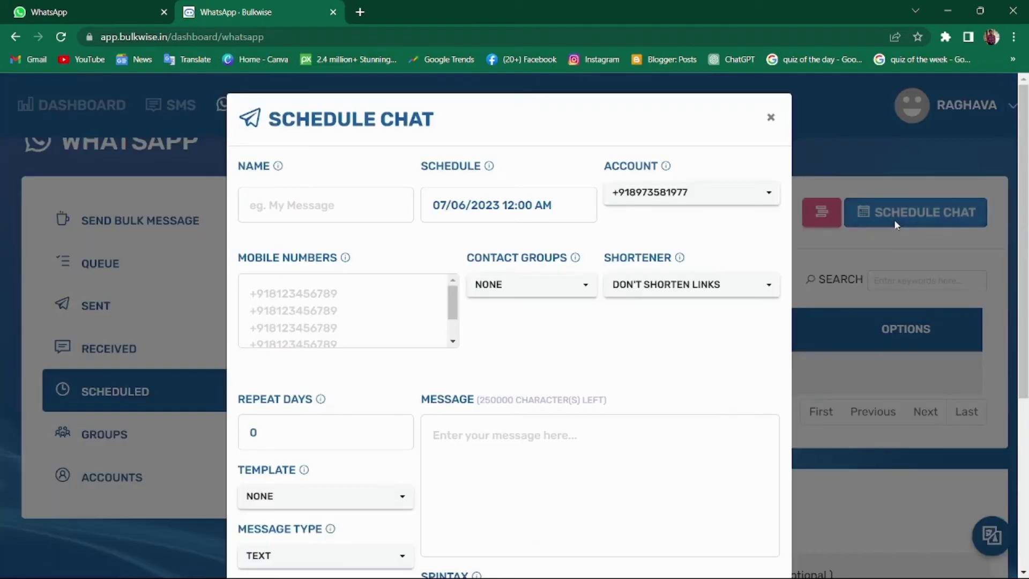
left_click(291, 213)
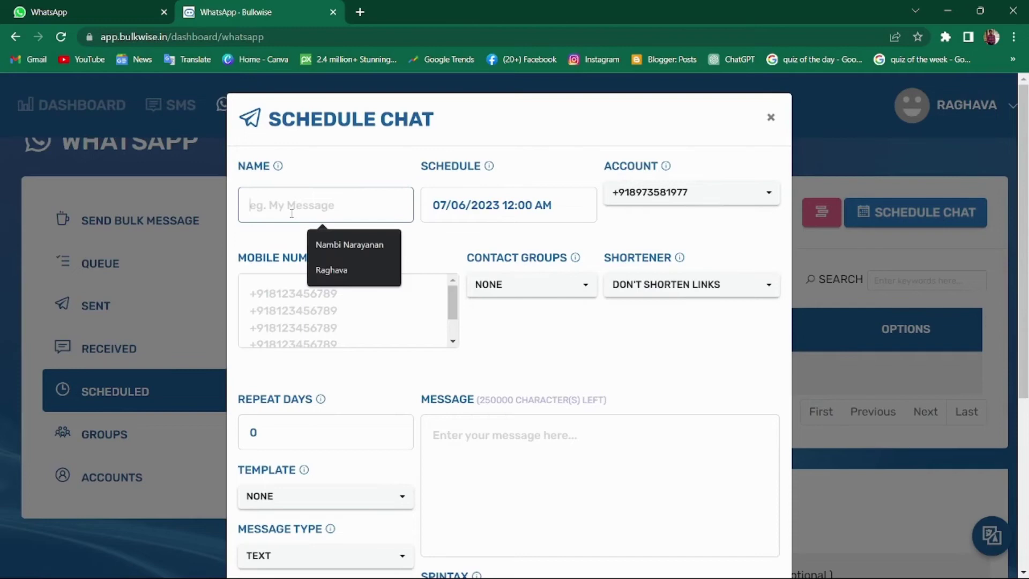
left_click(310, 304)
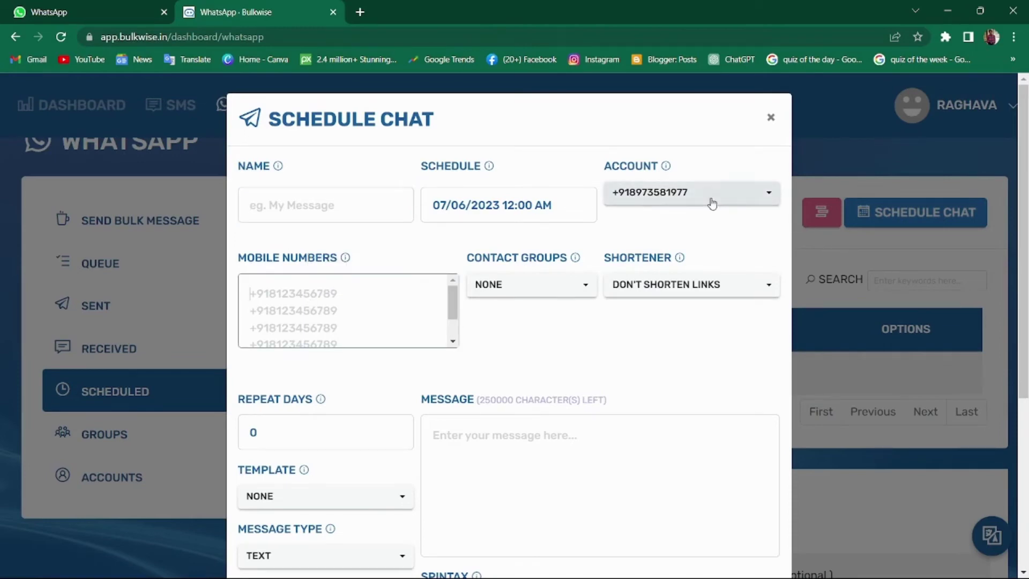
left_click(358, 438)
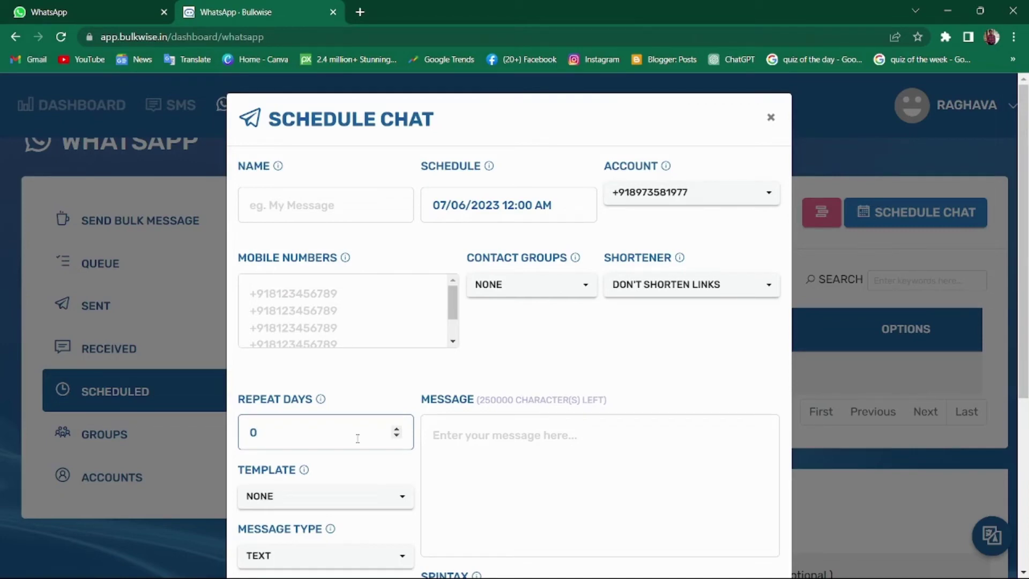
Step: Close Schedule Chat, fetch the account's 88 groups into Groups, and select the MPL players address
left_click(770, 117)
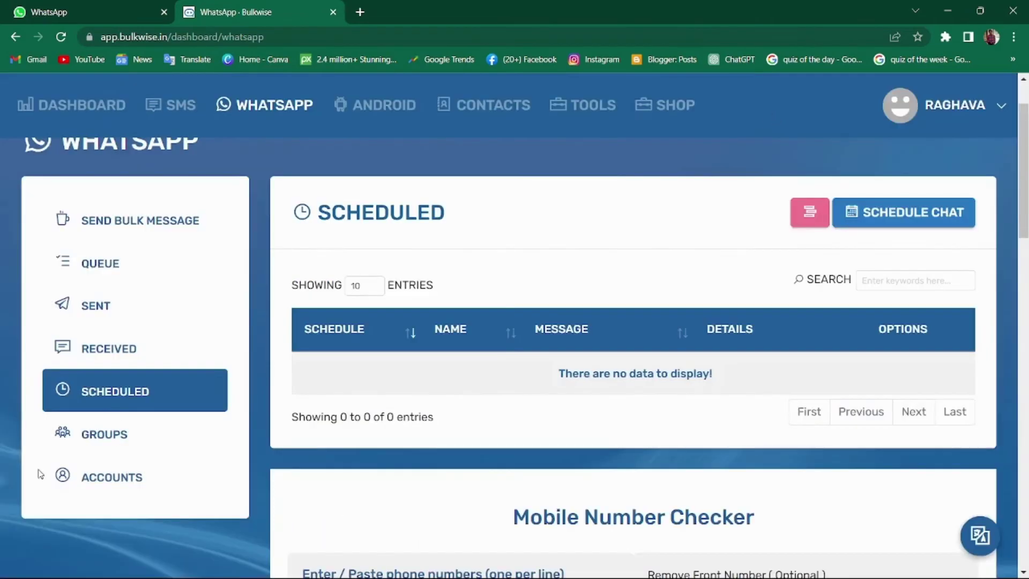
left_click(125, 438)
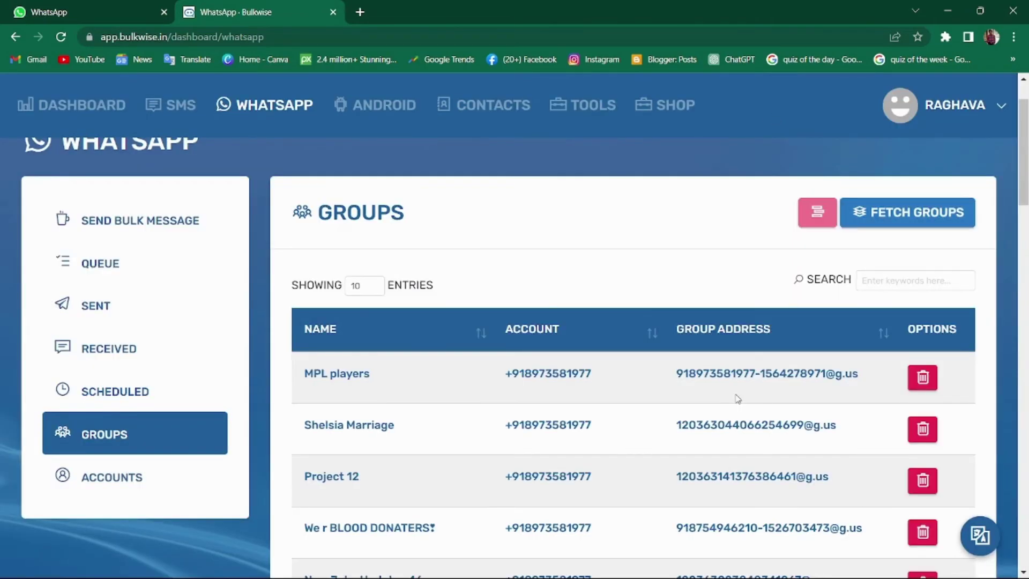
left_click(928, 218)
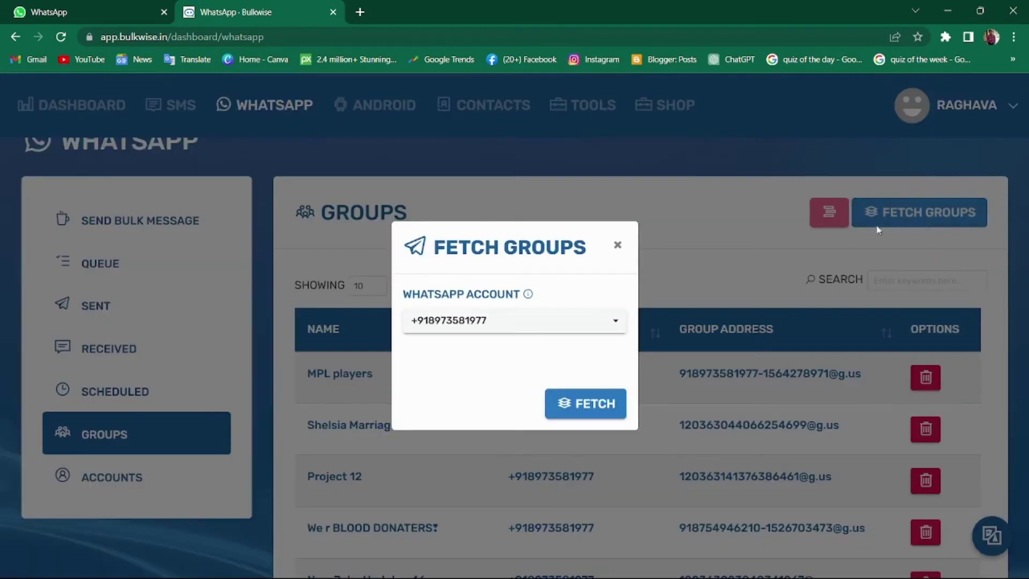
key("Return")
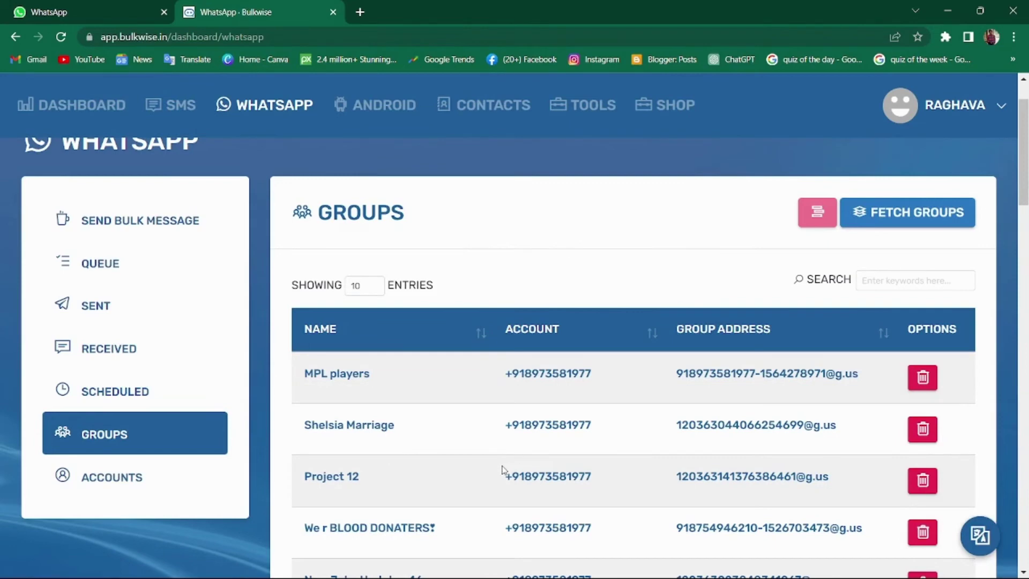
scroll(502, 469, "down", 8)
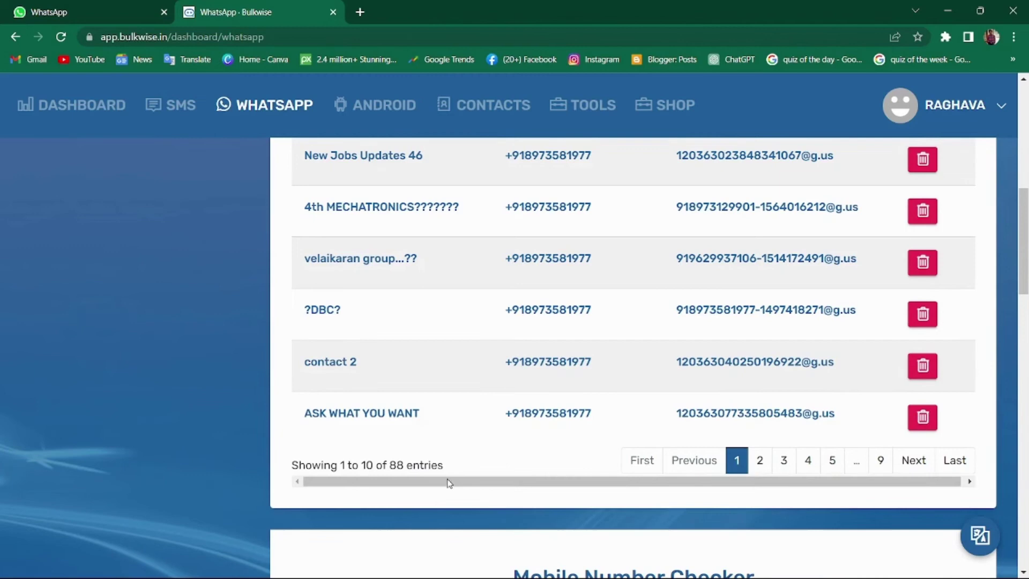
scroll(439, 509, "up", 9)
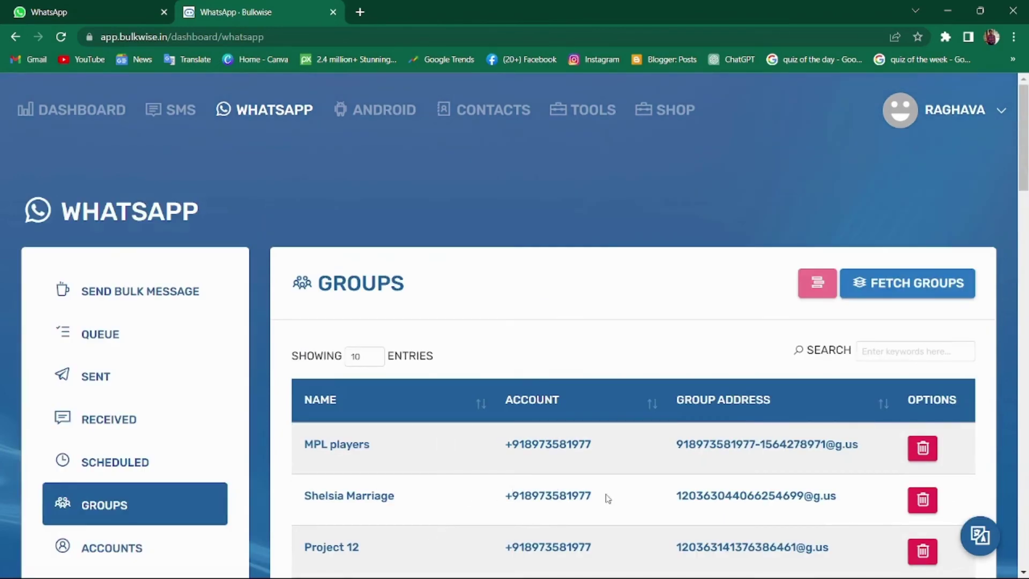
left_click_drag(858, 445, 643, 447)
key("ctrl+c")
Step: Paste the MPL players group address into a new Bulk Chat's recipients, then close the form
left_click(168, 301)
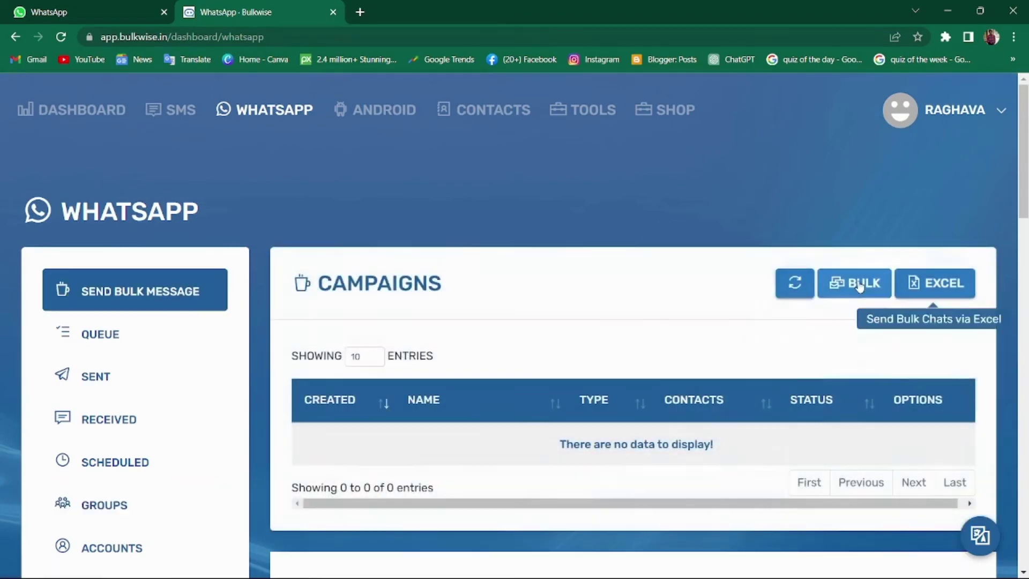
left_click(866, 282)
left_click(598, 220)
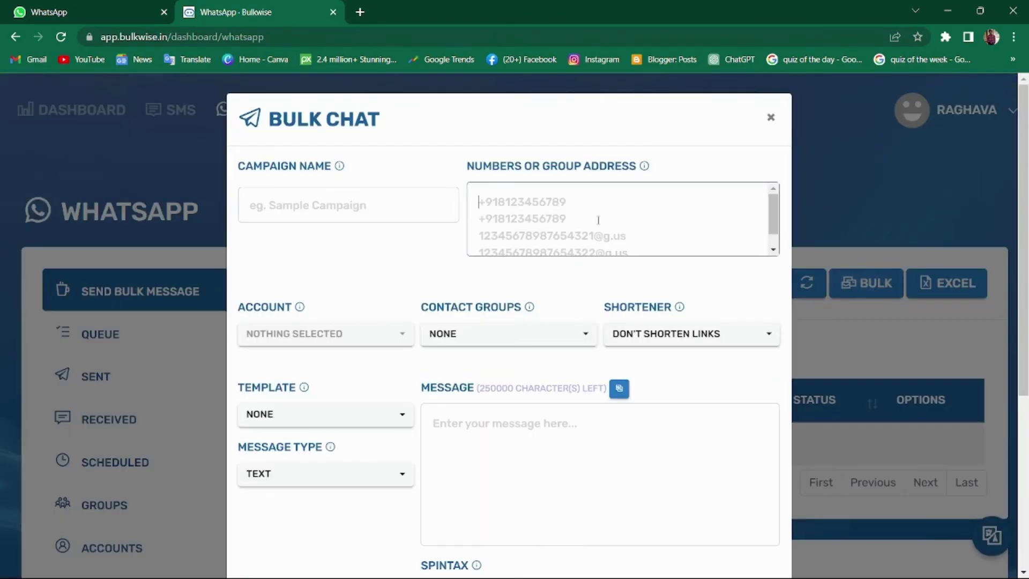
key("ctrl+v")
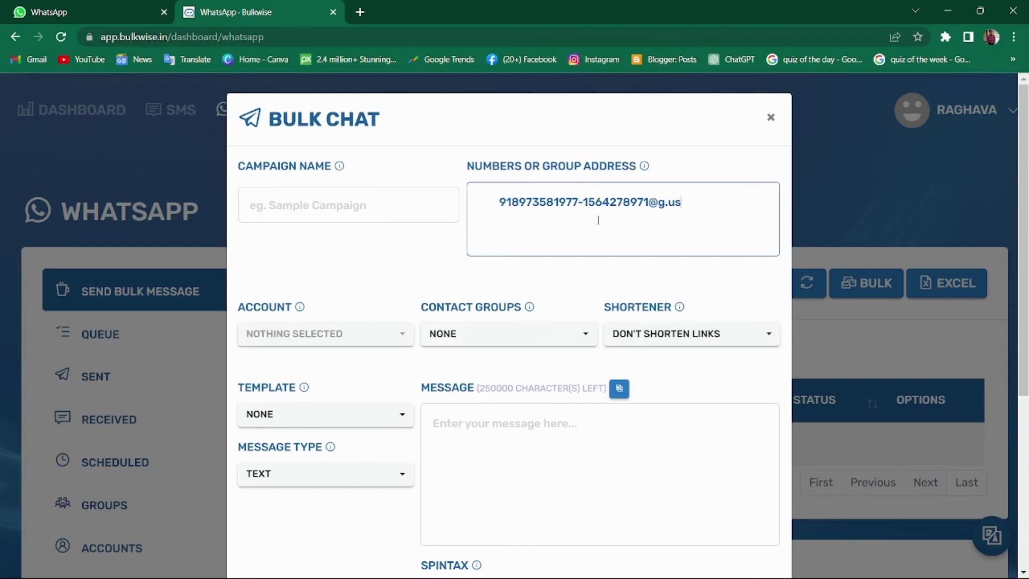
key("Escape")
Step: Review the Starter plan's usage limits from the dashboard, then open the empty Saved Contacts list
left_click(78, 112)
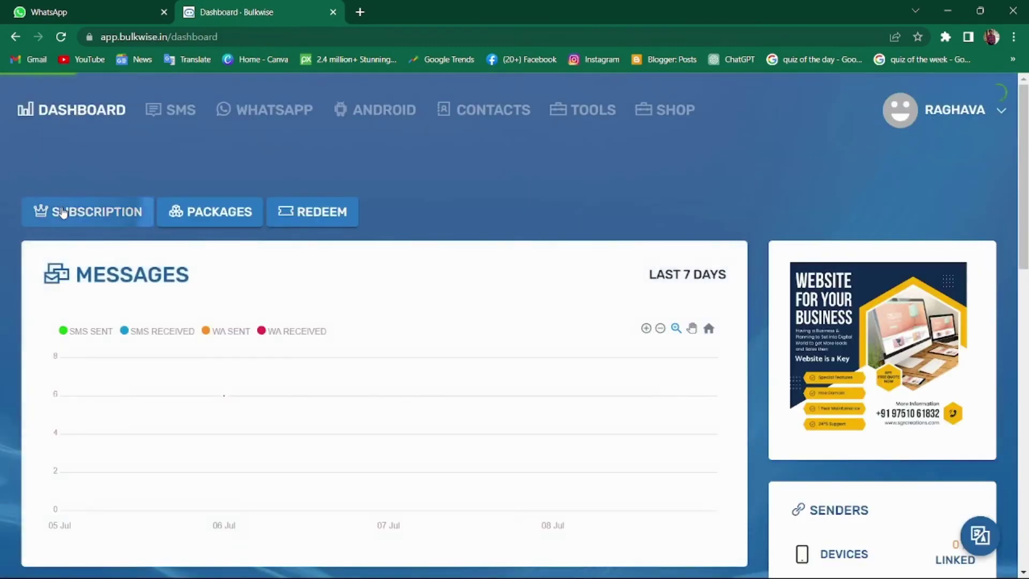
left_click(61, 210)
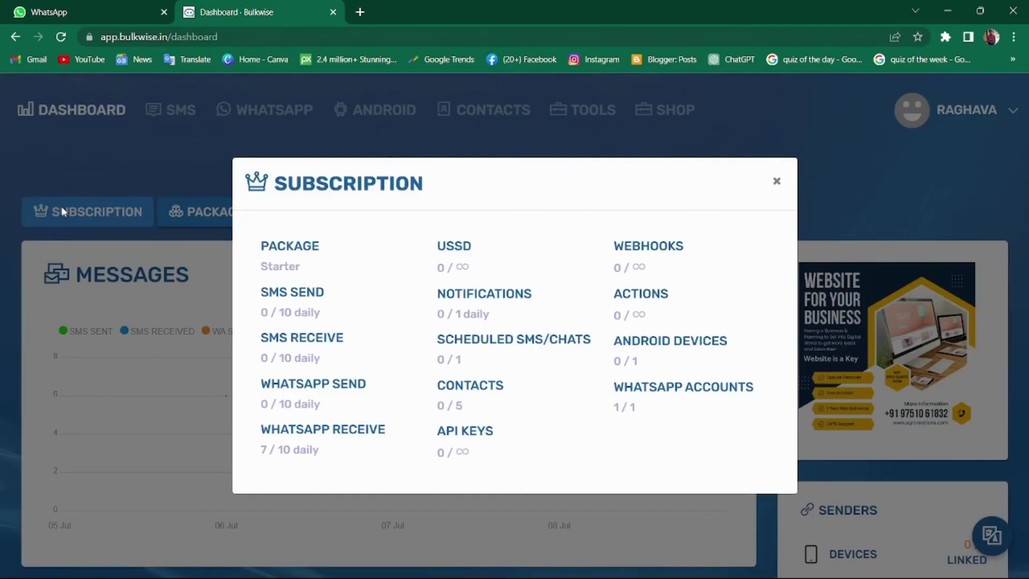
left_click(776, 180)
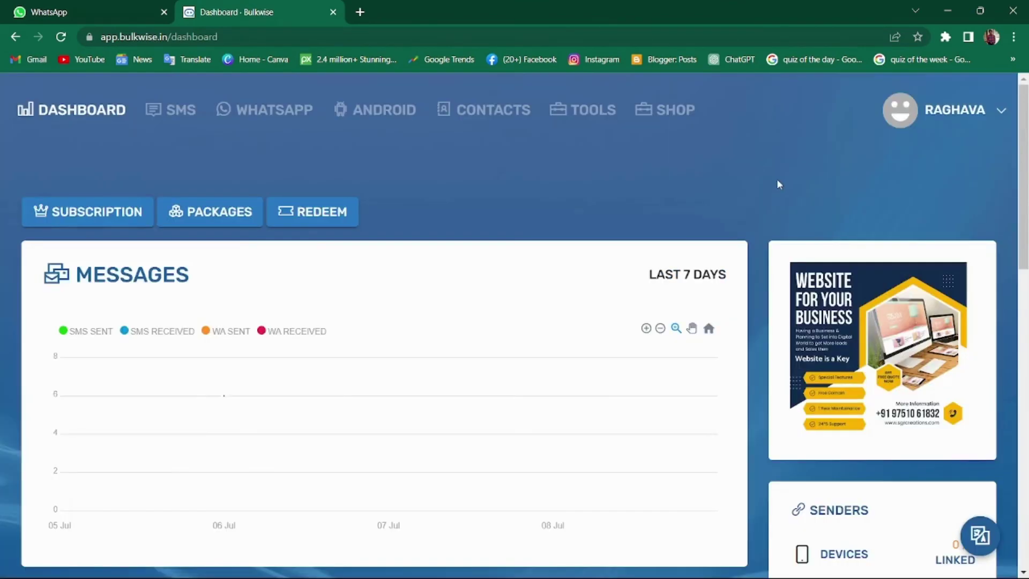
left_click(497, 120)
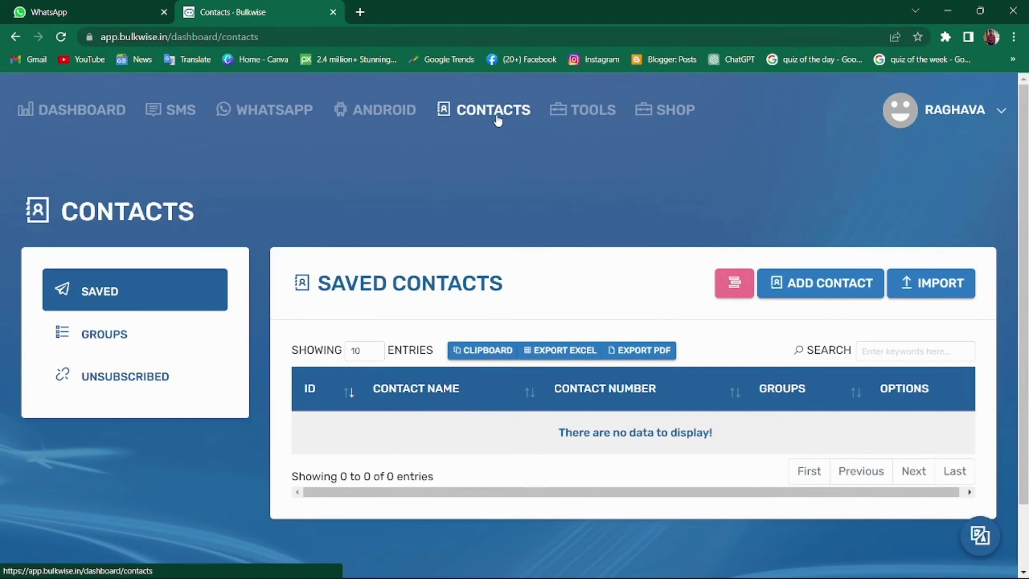
Step: Inspect the Add Contact form's Name field and Contact Group options, then go back to WhatsApp
left_click(796, 282)
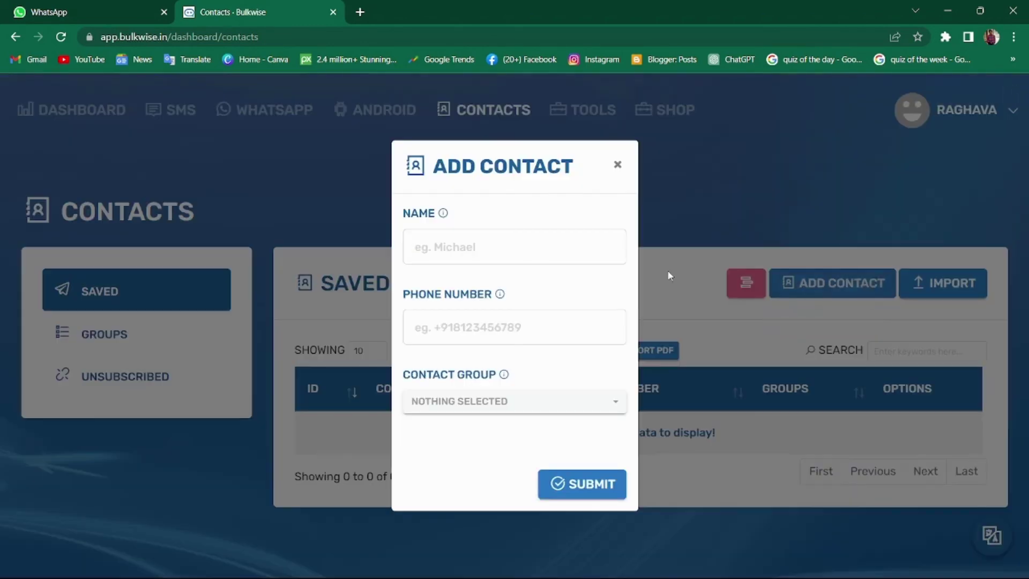
left_click(468, 240)
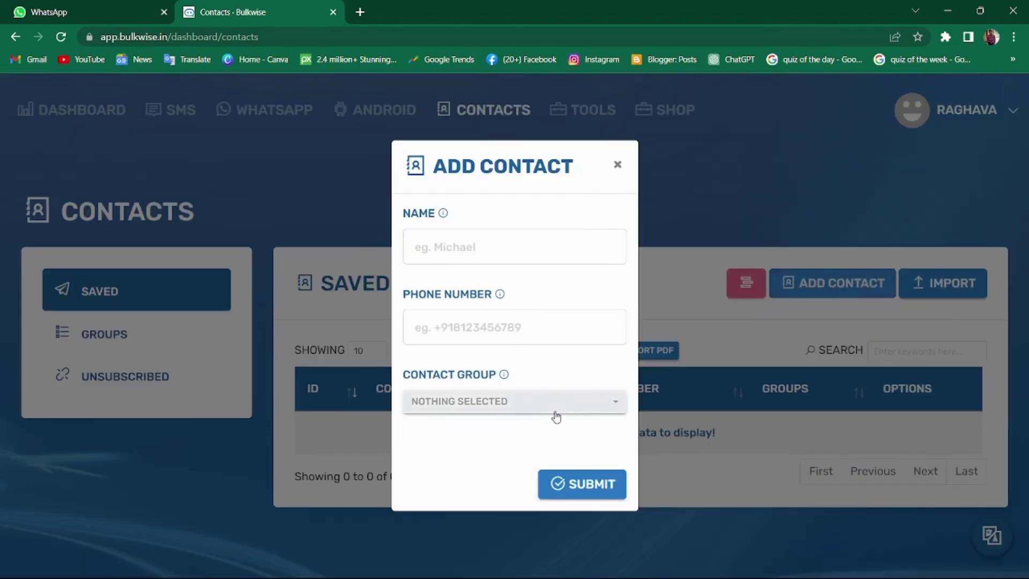
left_click(537, 407)
left_click(280, 115)
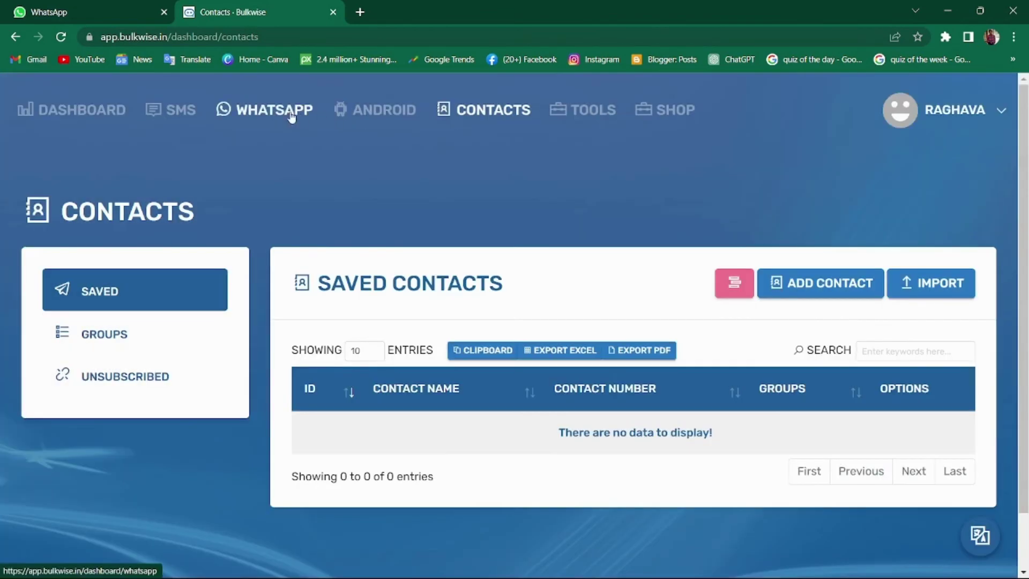
left_click(279, 114)
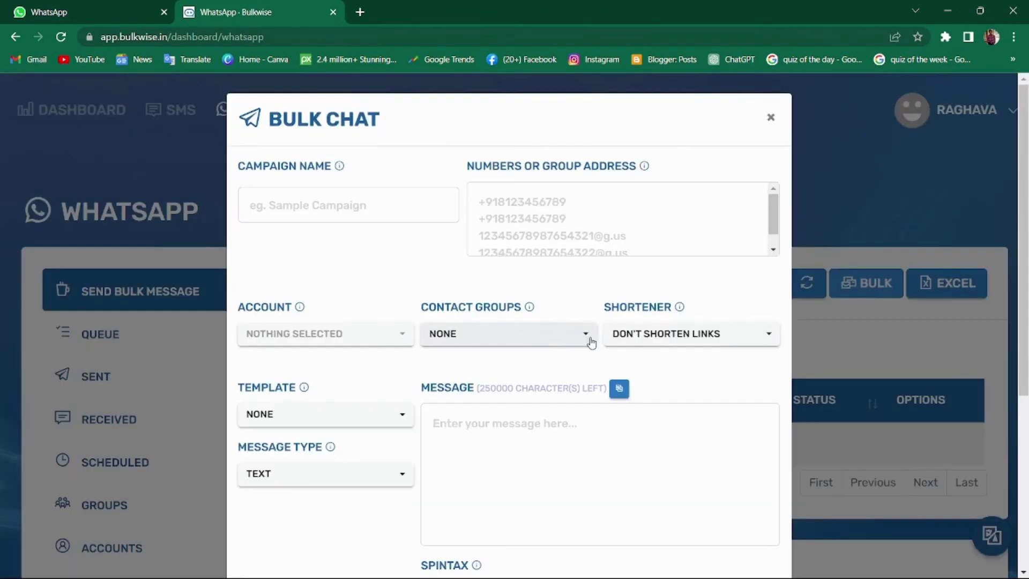
Step: Start a new Bulk Chat and write the message 'Hi {{contact.name}}' using the name shortcode
left_click(590, 338)
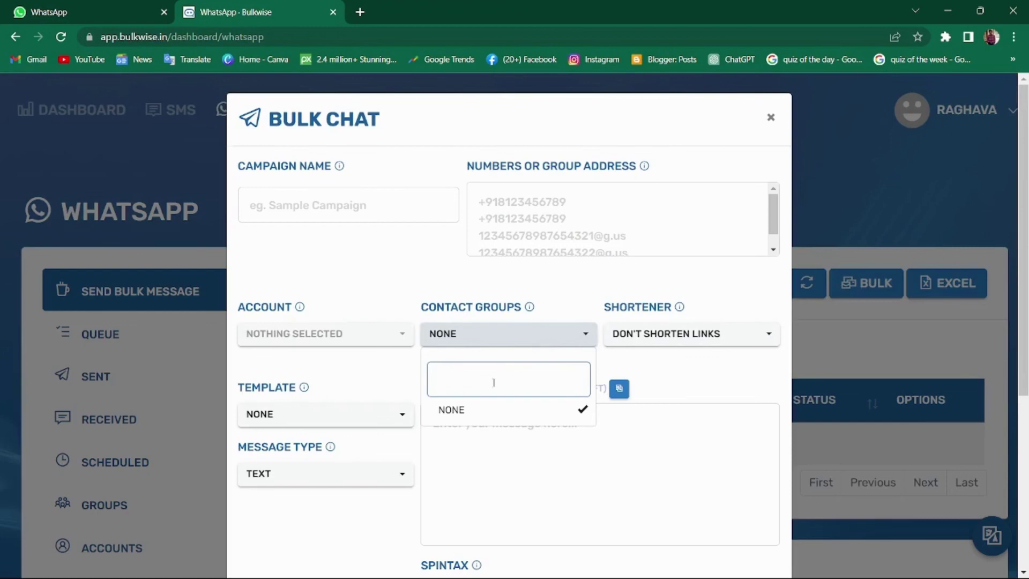
left_click(473, 445)
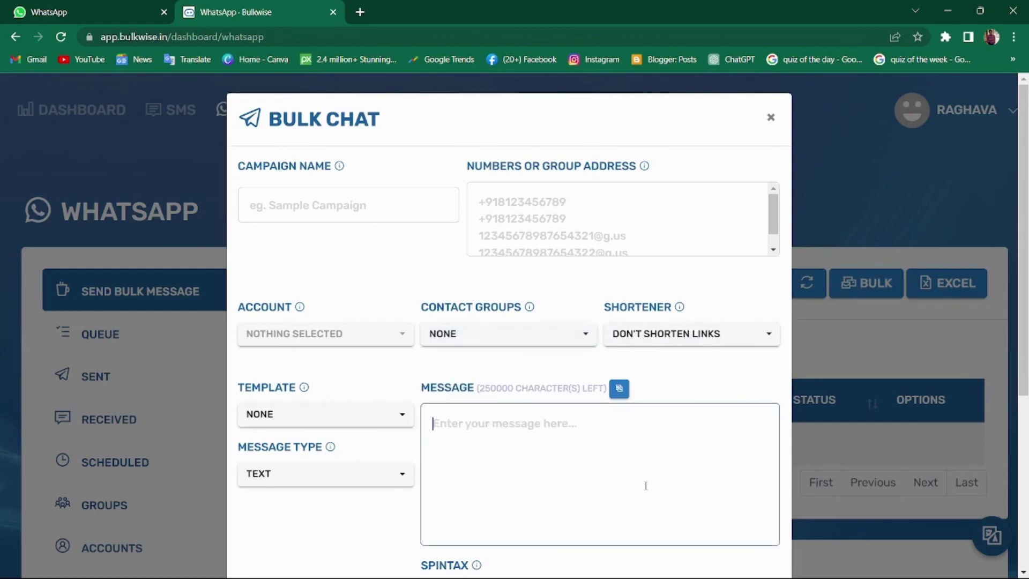
scroll(646, 485, "down", 3)
scroll(645, 485, "down", 3)
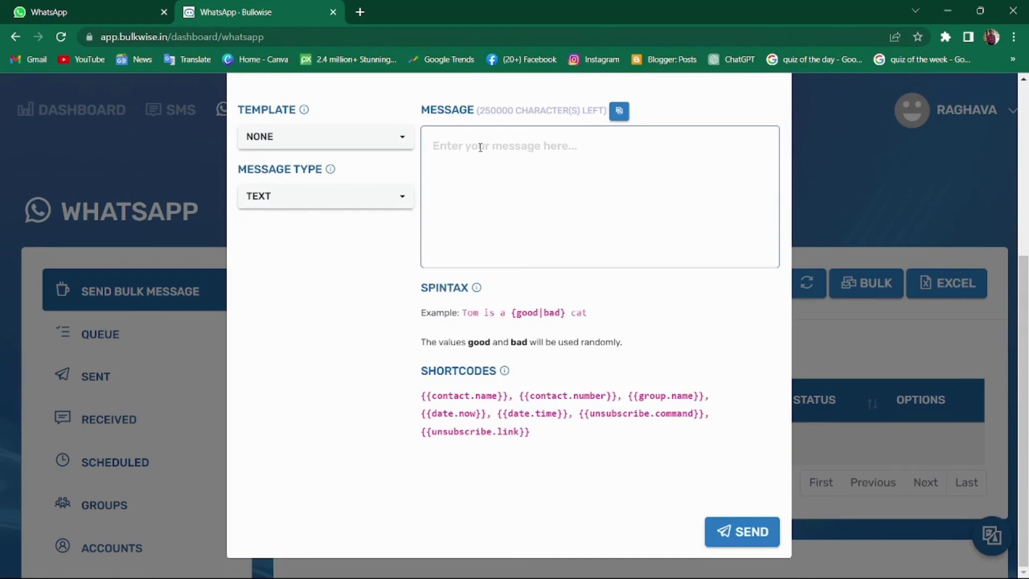
type("Hi")
type("{{contact.name}}")
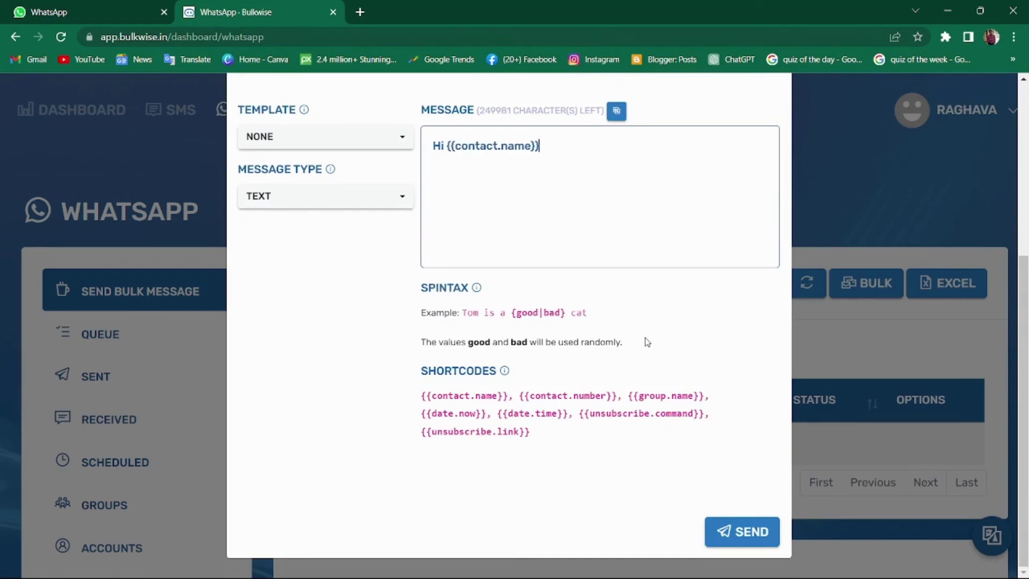